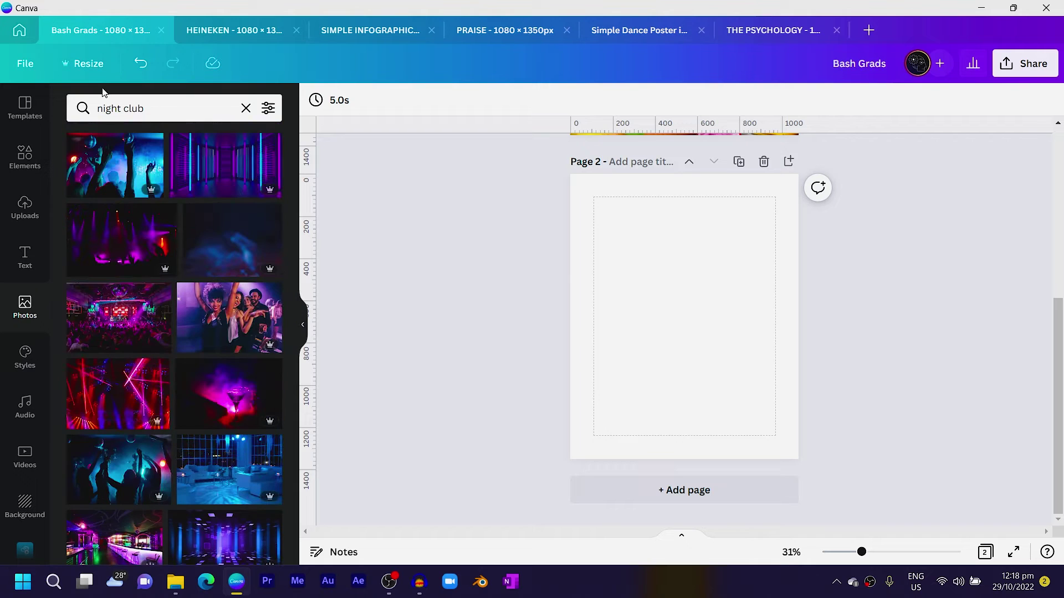
Insert the purple cocktail-glass photo on page 2 and set it as the page background.
click(248, 400)
scroll(643, 329, up, 6)
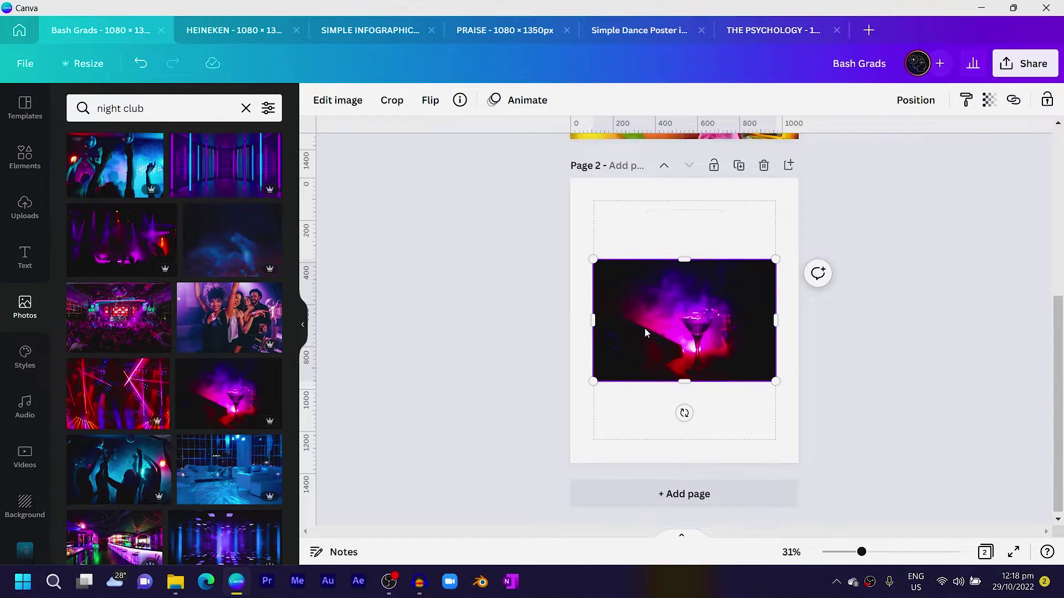
scroll(650, 308, down, 6)
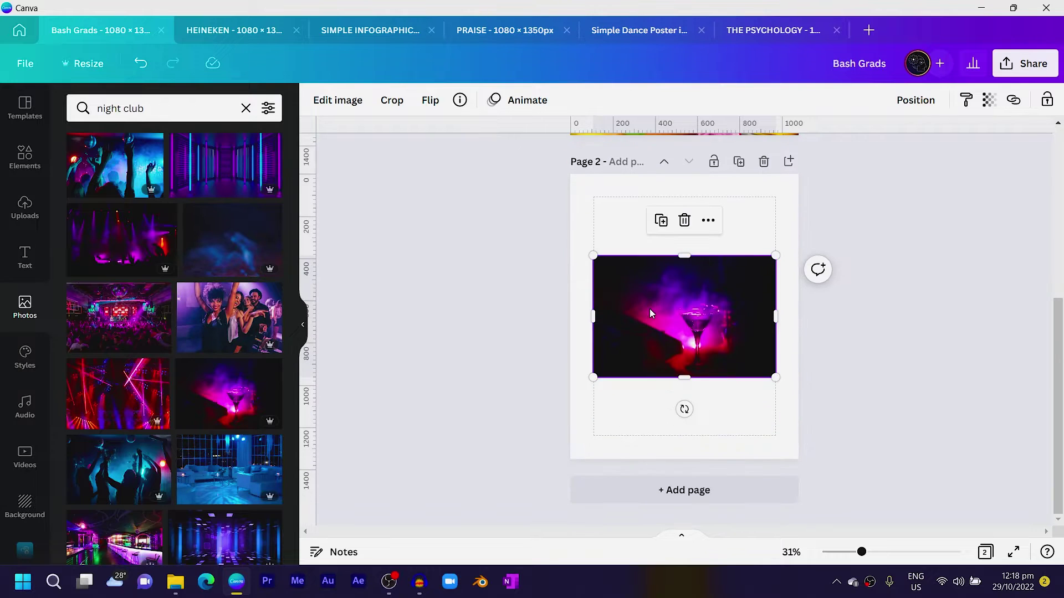
right_click(707, 327)
click(743, 518)
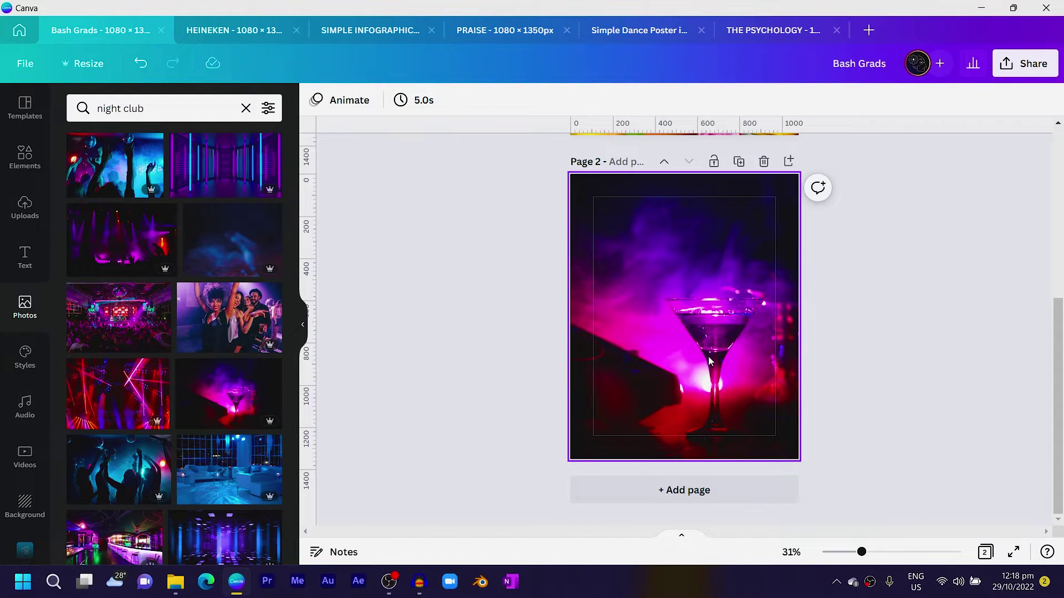
Reposition the background photo within its crop so the cocktail glass sits at the page's right edge.
double_click(686, 326)
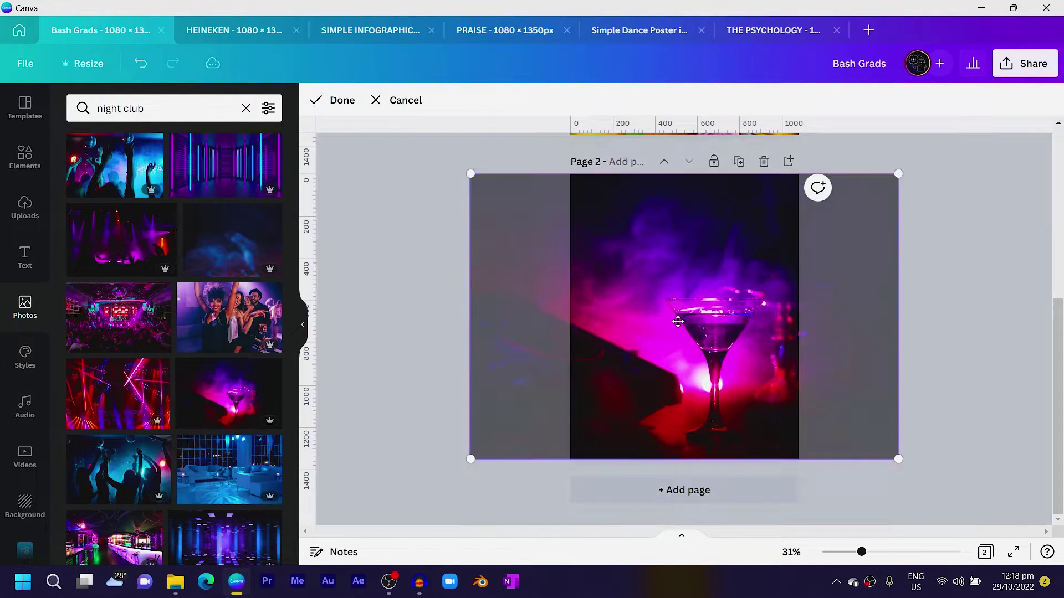
drag(678, 338, 747, 347)
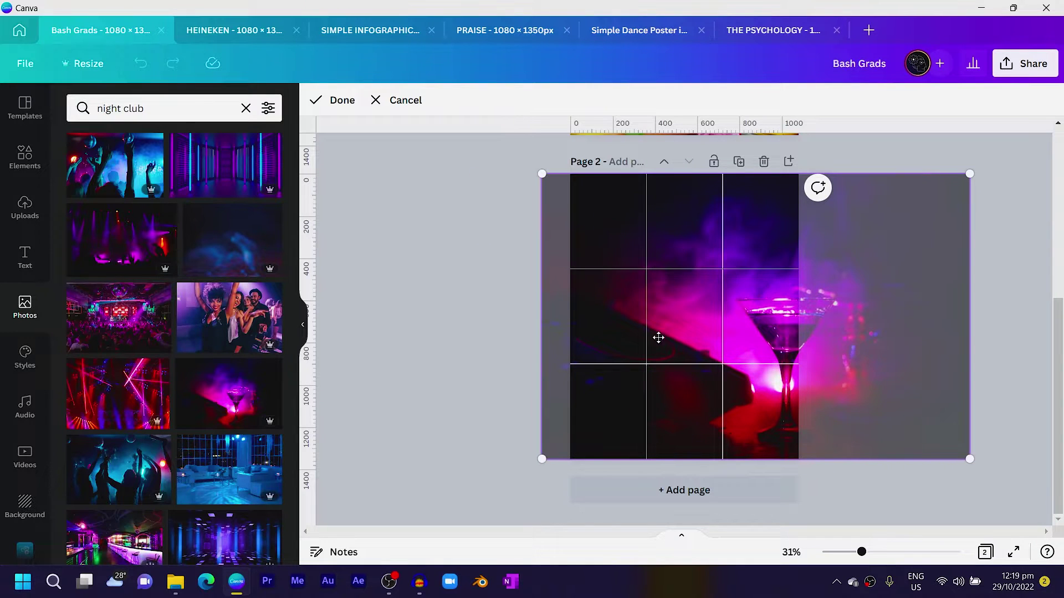
click(494, 312)
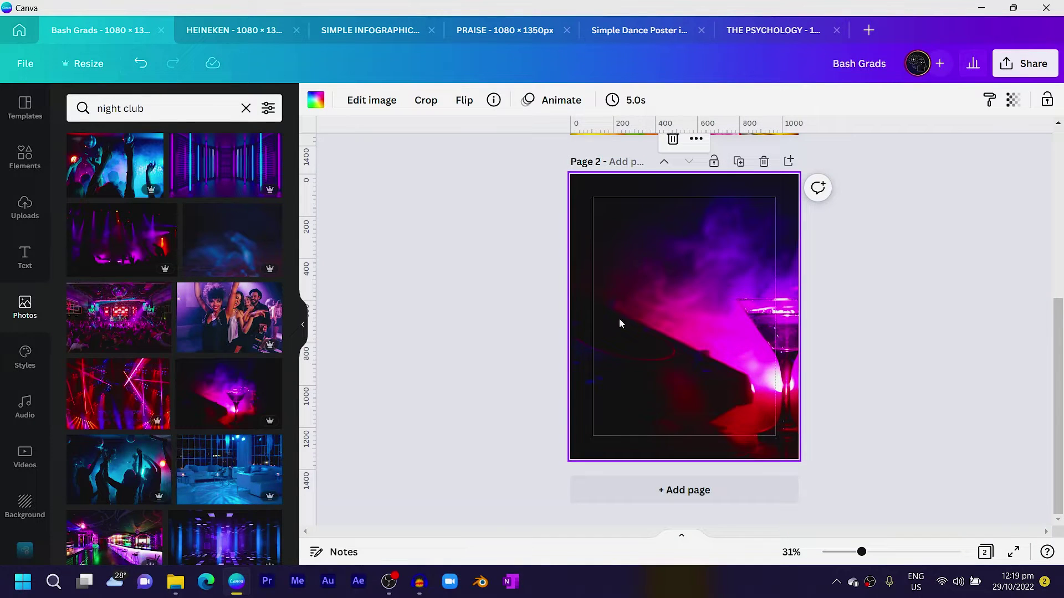
Blur the background photo on page 2 with a Blur adjustment of 14.
click(356, 102)
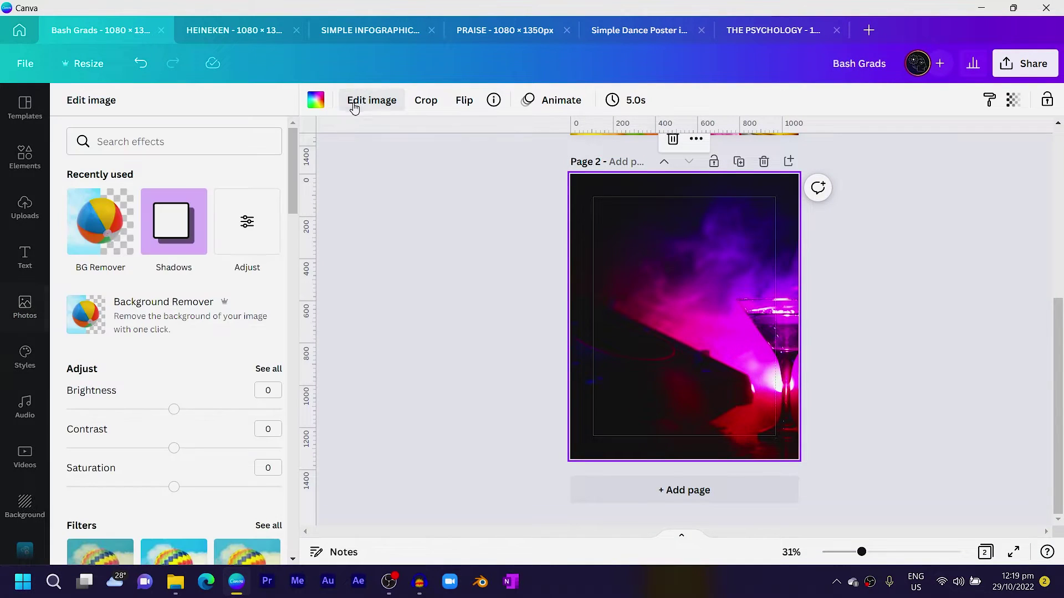
click(258, 223)
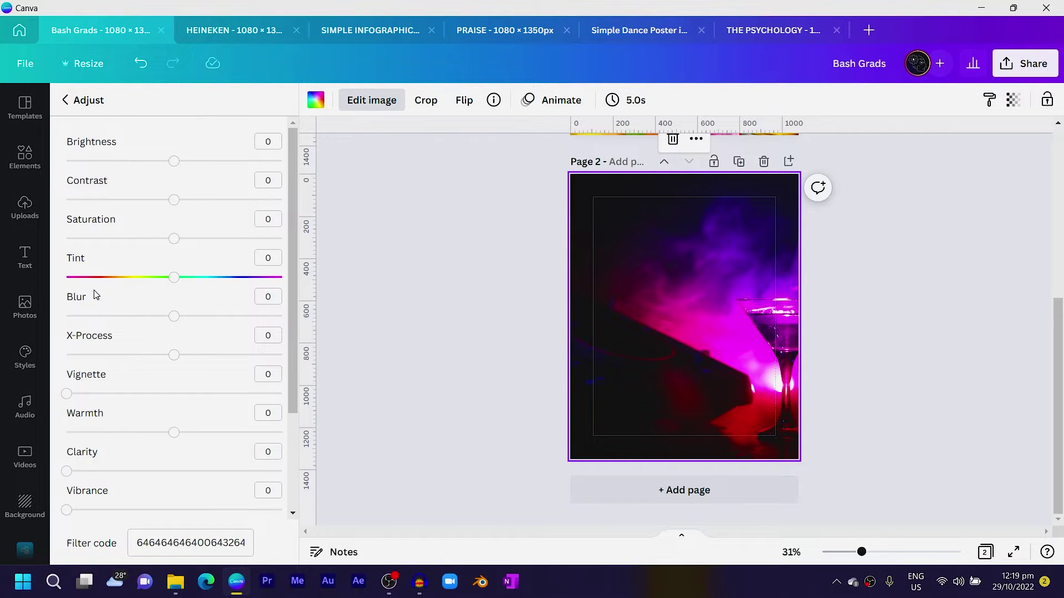
drag(174, 317, 189, 317)
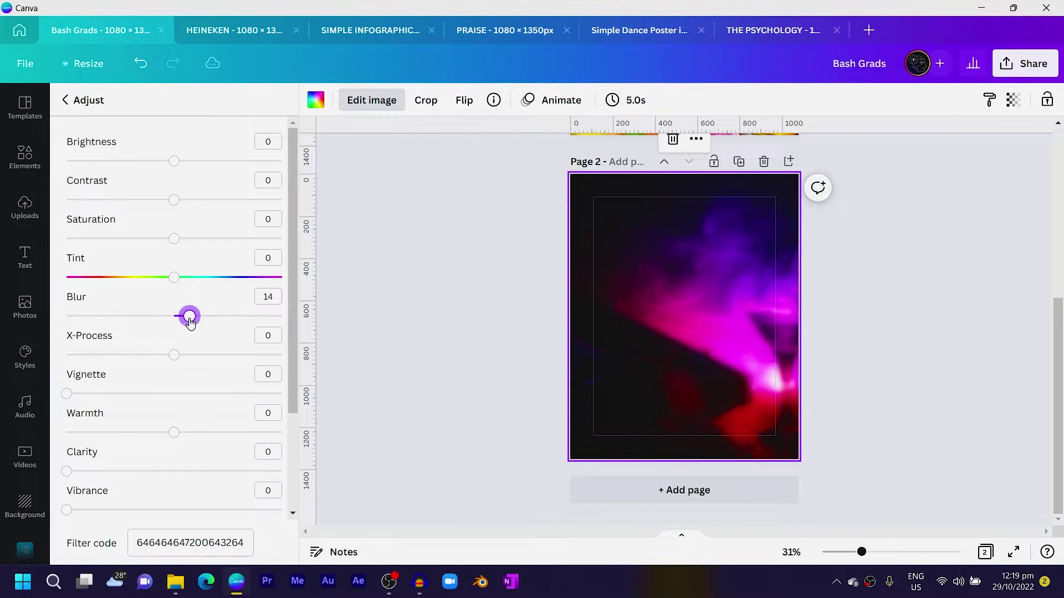
click(506, 361)
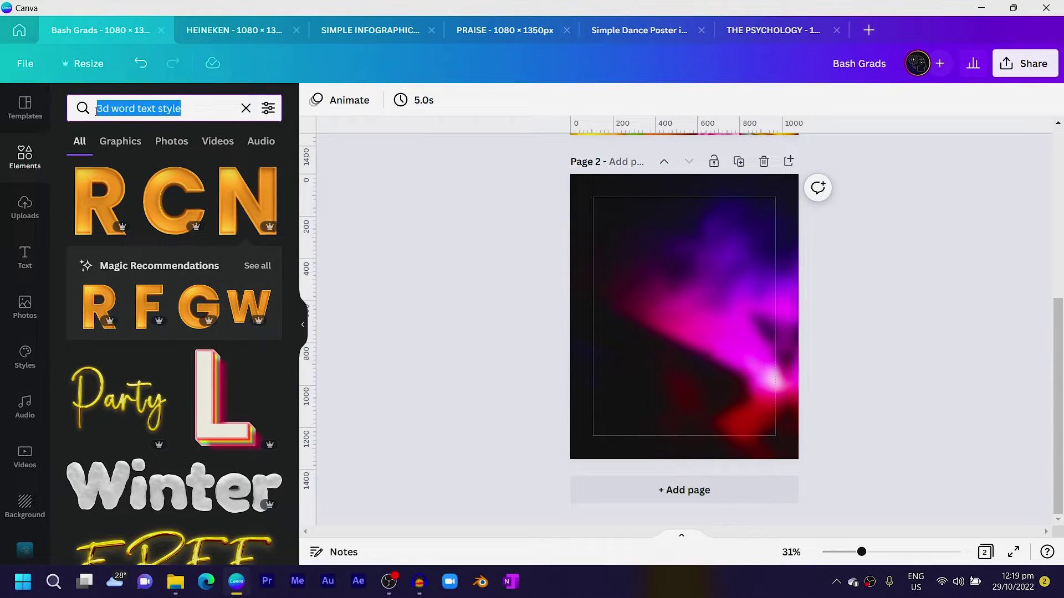
Show the full set of recommended gold letters for the "3d word text style" element search.
click(203, 109)
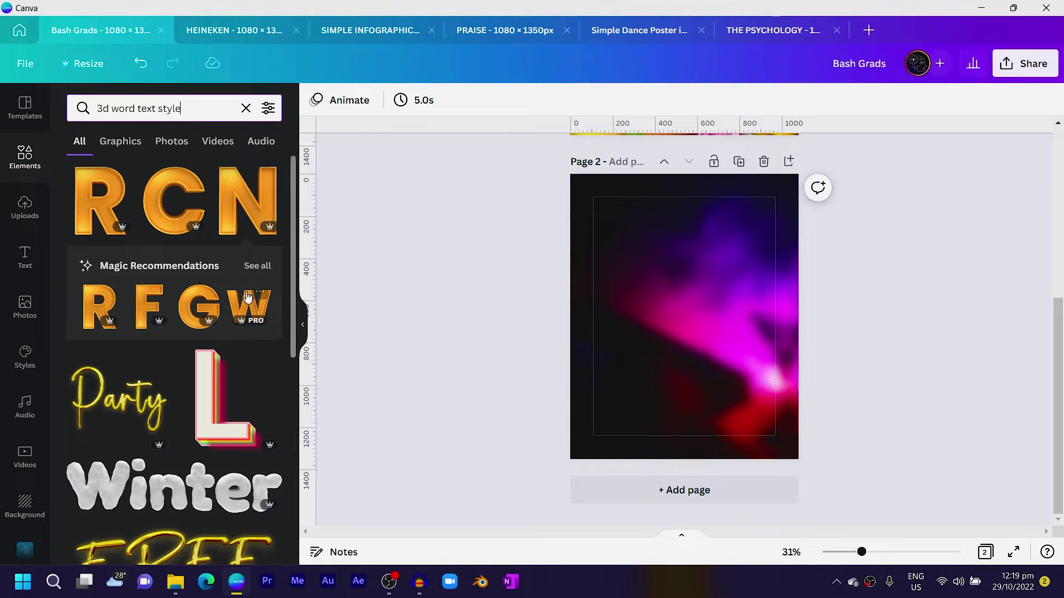
click(258, 266)
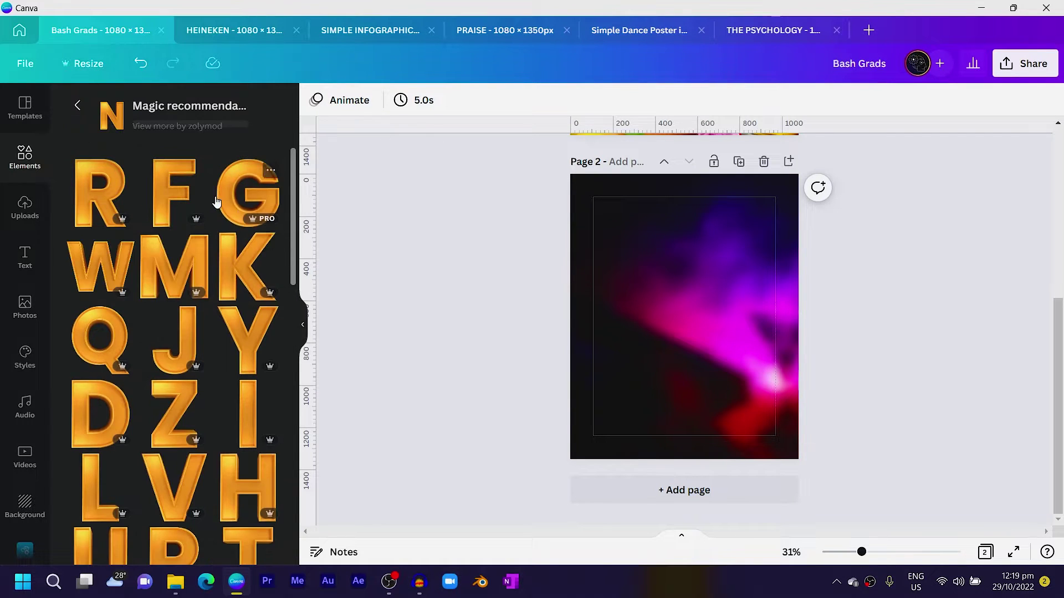
scroll(220, 343, down, 10)
scroll(221, 343, up, 10)
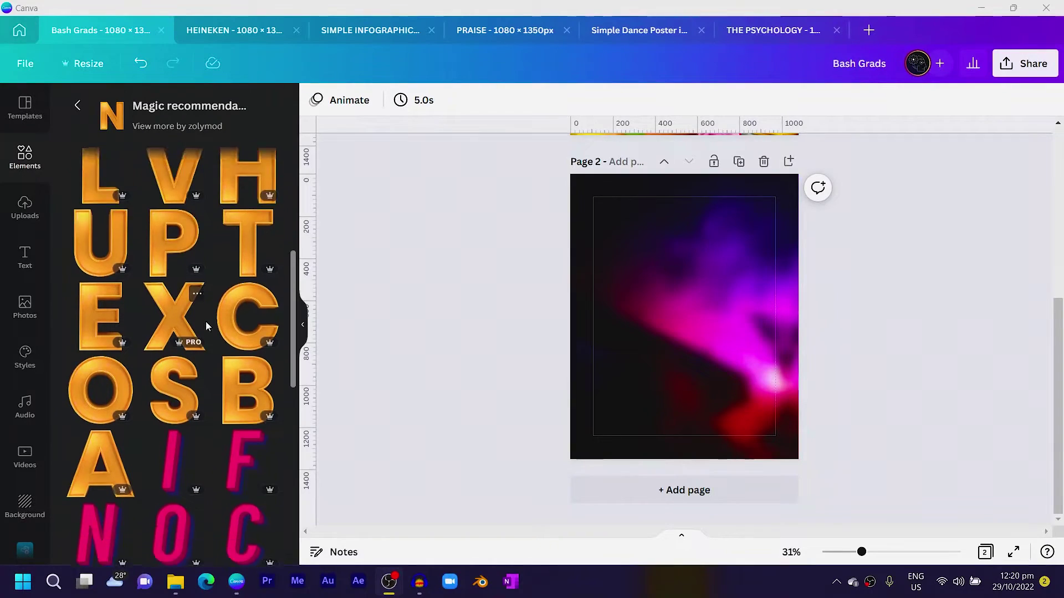
Insert the gold 3D letters B, S, A and H on page 2.
scroll(206, 324, down, 2)
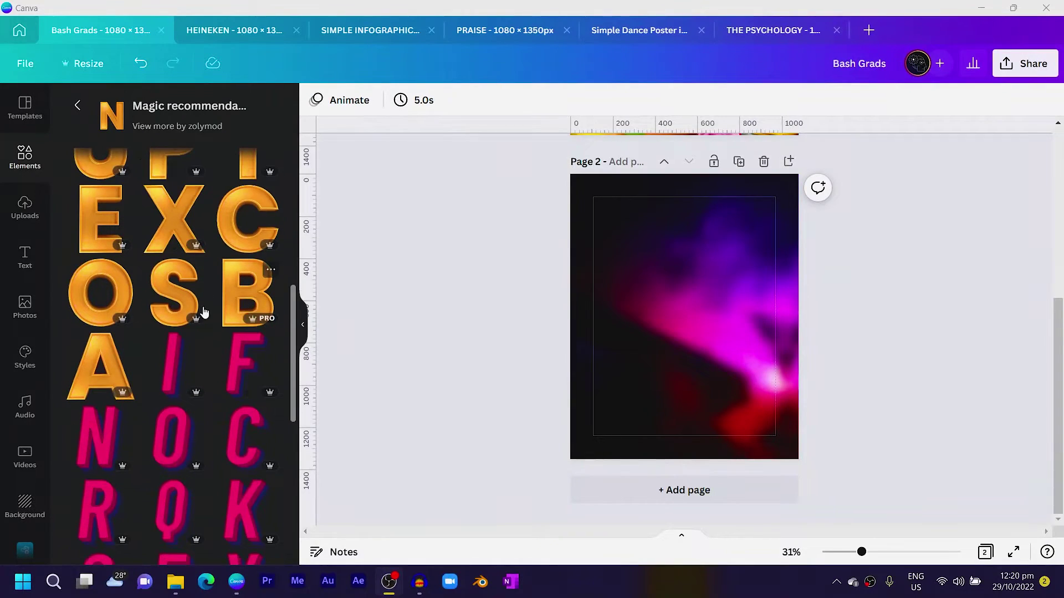
click(236, 298)
click(173, 292)
click(99, 366)
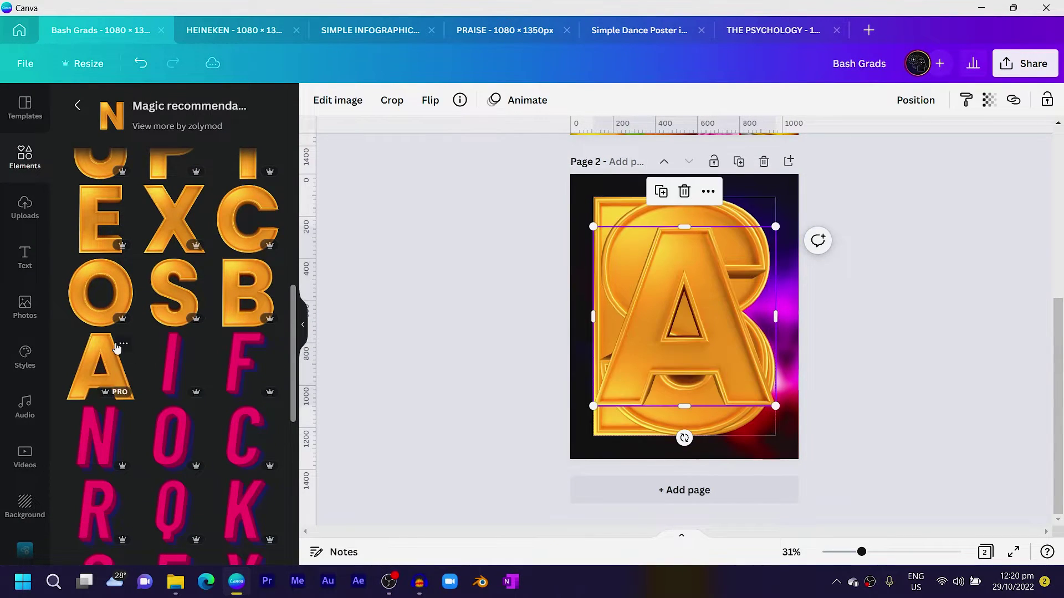
scroll(247, 233, up, 3)
click(247, 227)
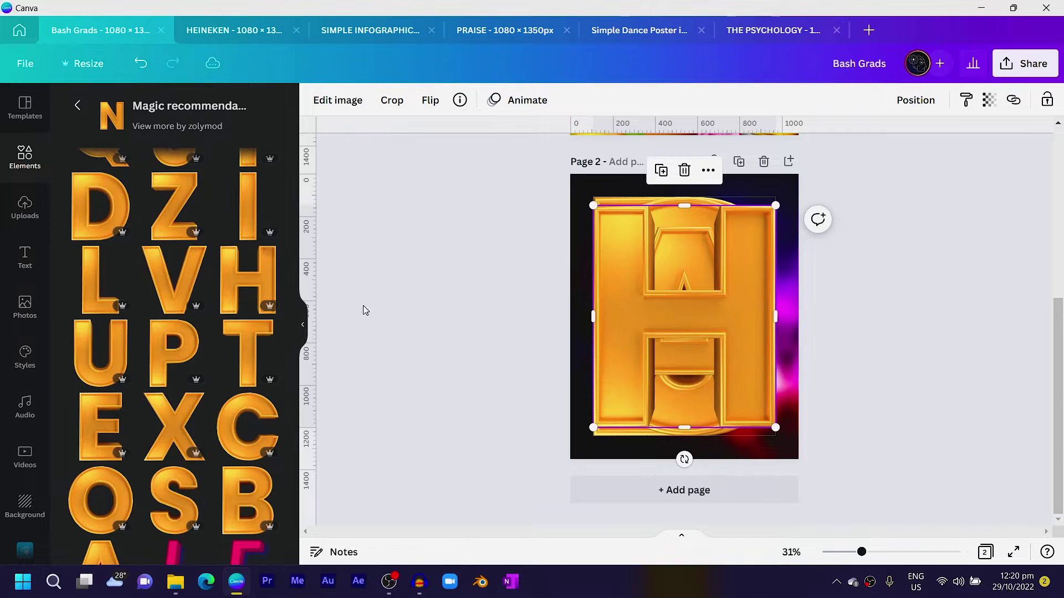
Add page 3 and insert the gold 3D letters G, R, A, D and S on it.
click(723, 491)
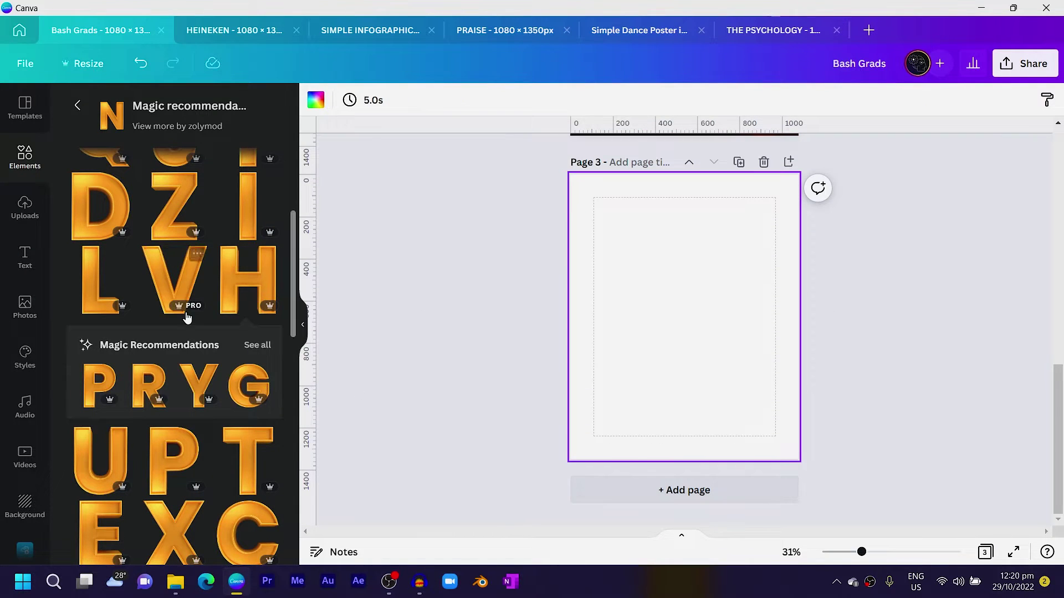
scroll(187, 317, up, 4)
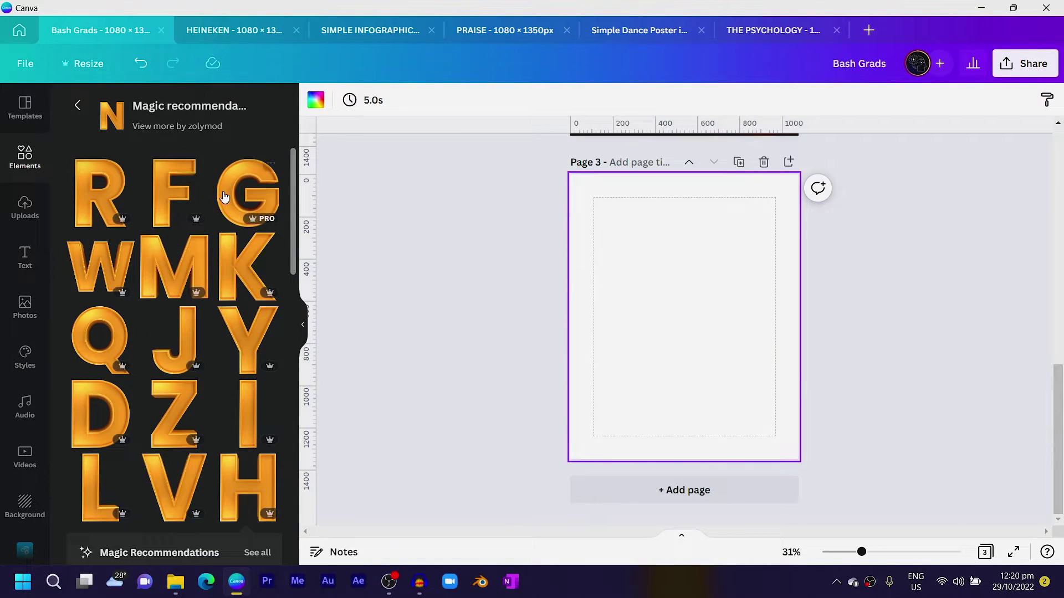
click(100, 194)
scroll(97, 433, down, 5)
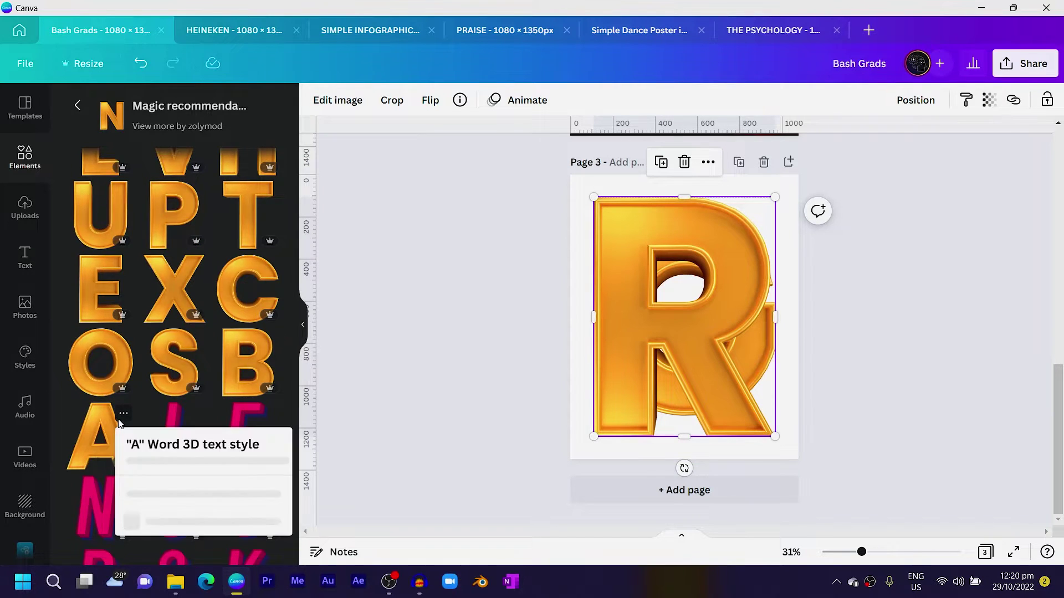
click(97, 432)
scroll(119, 357, up, 5)
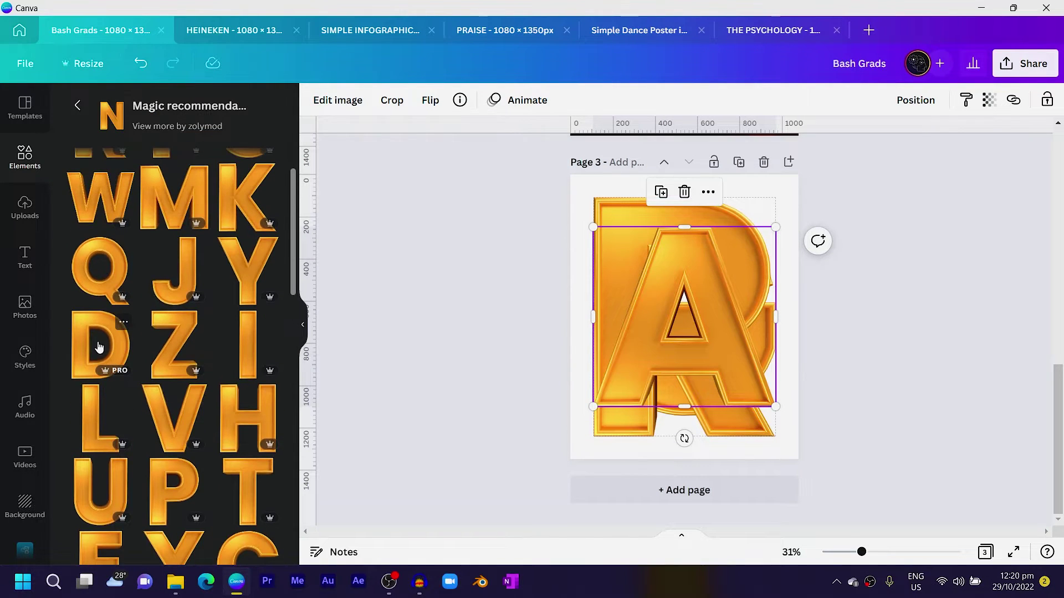
click(99, 347)
scroll(150, 465, down, 4)
click(187, 537)
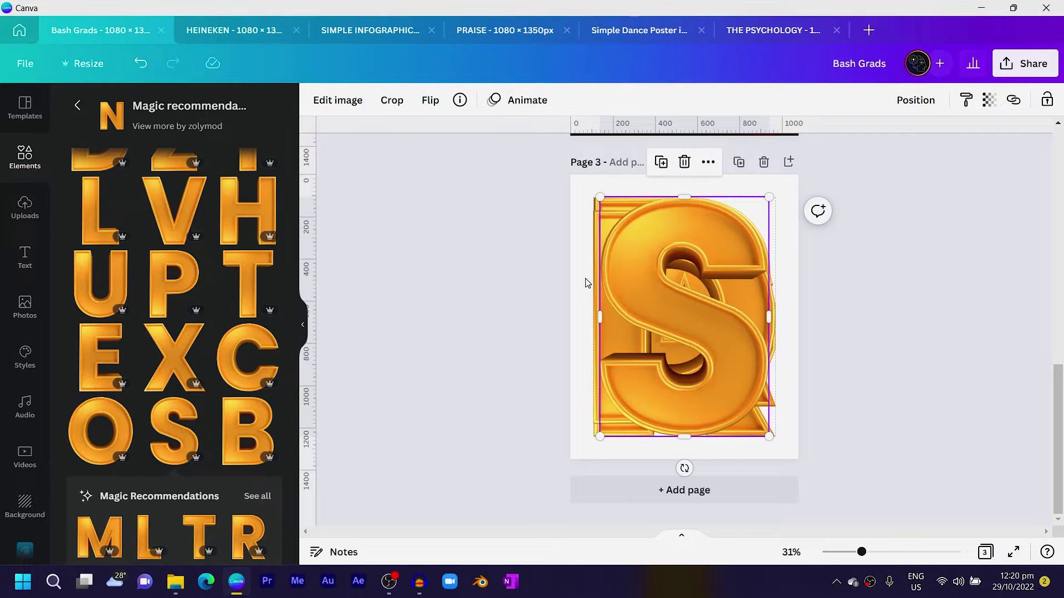
Shrink the four gold letters on page 2 and arrange them side by side to spell BASH.
scroll(725, 326, up, 6)
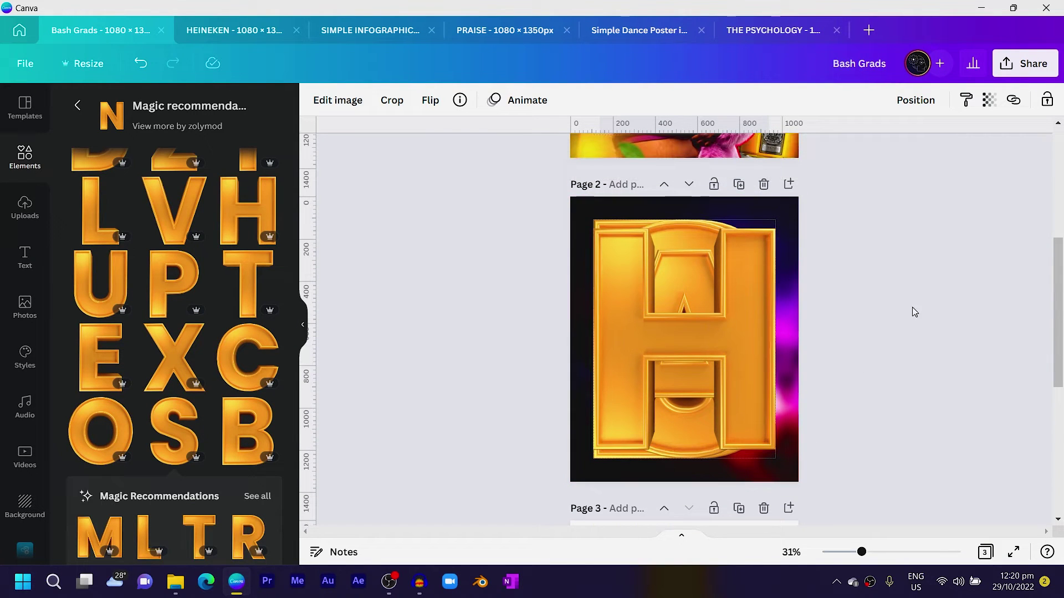
drag(890, 238, 577, 396)
drag(771, 229, 654, 369)
drag(609, 432, 710, 436)
drag(702, 356, 607, 411)
drag(714, 334, 613, 299)
drag(630, 406, 660, 322)
drag(694, 275, 703, 256)
drag(758, 385, 728, 295)
drag(726, 422, 797, 259)
click(765, 387)
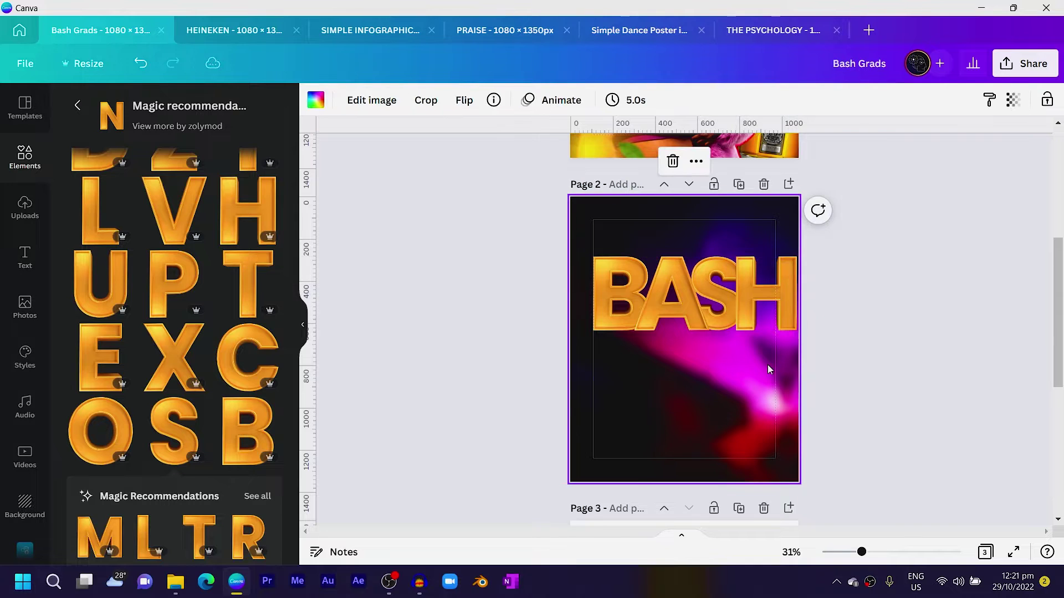
Scale the four BASH letters down together so the word fits within the page margins.
key(ctrl+a)
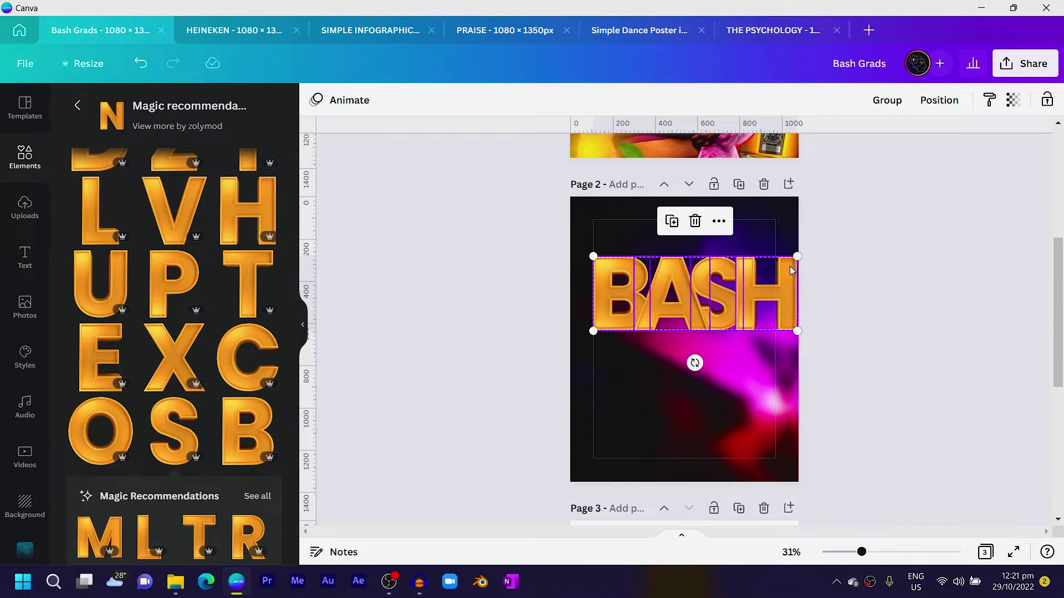
drag(792, 257, 777, 268)
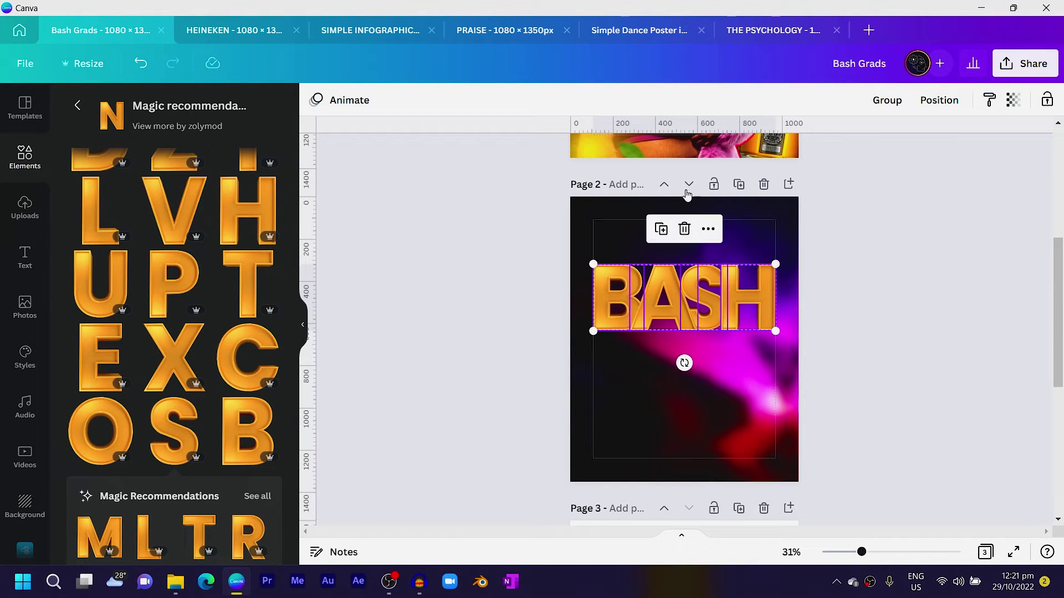
drag(772, 331, 752, 322)
Adjust the spacing between the BASH letters and centre the whole word in the upper part of page 2.
click(720, 277)
key(Left)
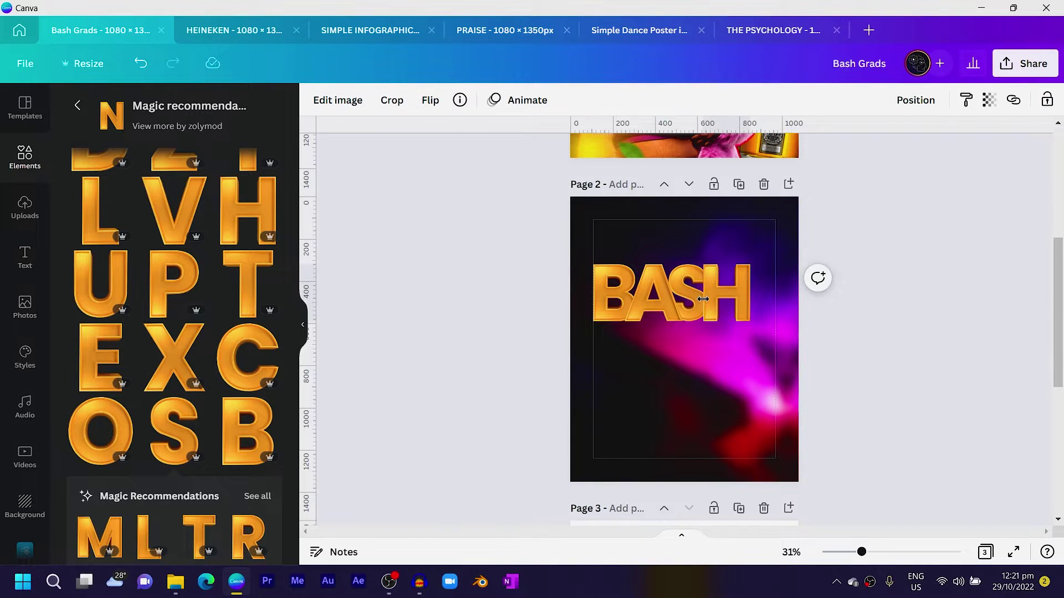
key(shift+Right)
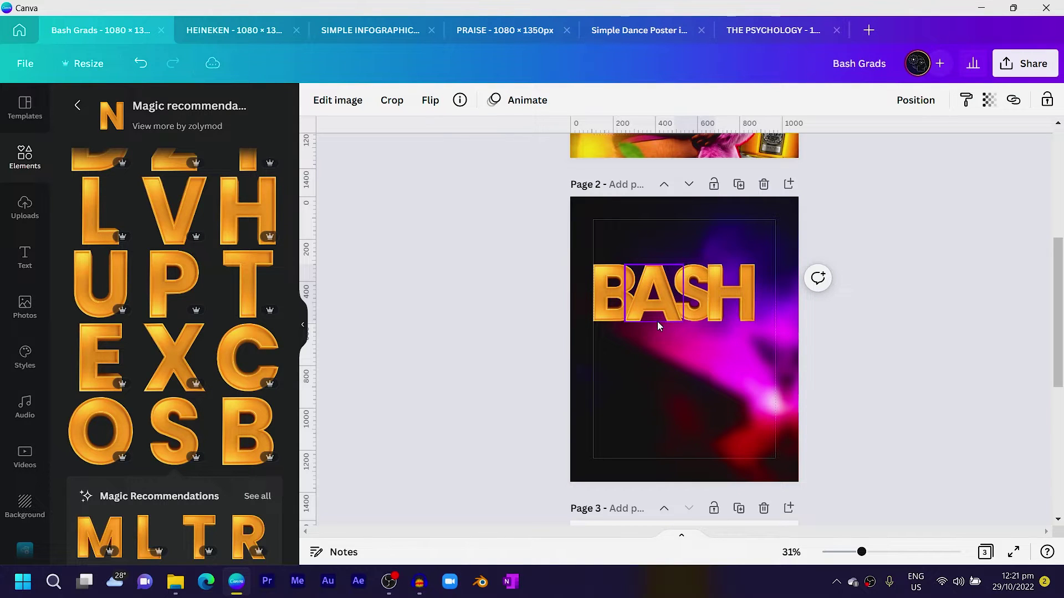
click(687, 309)
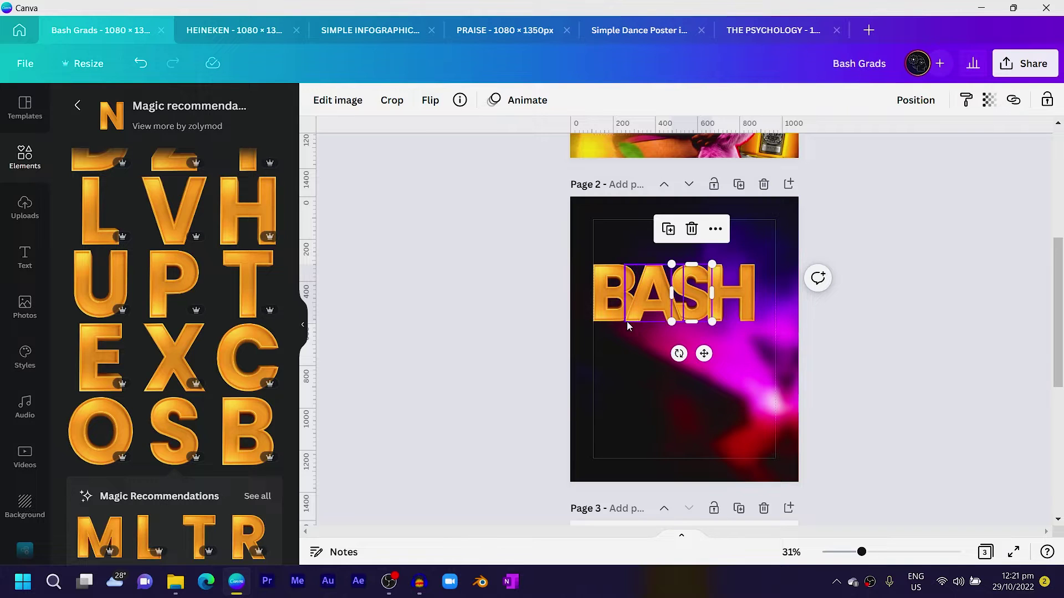
drag(740, 358, 594, 282)
drag(622, 297, 633, 287)
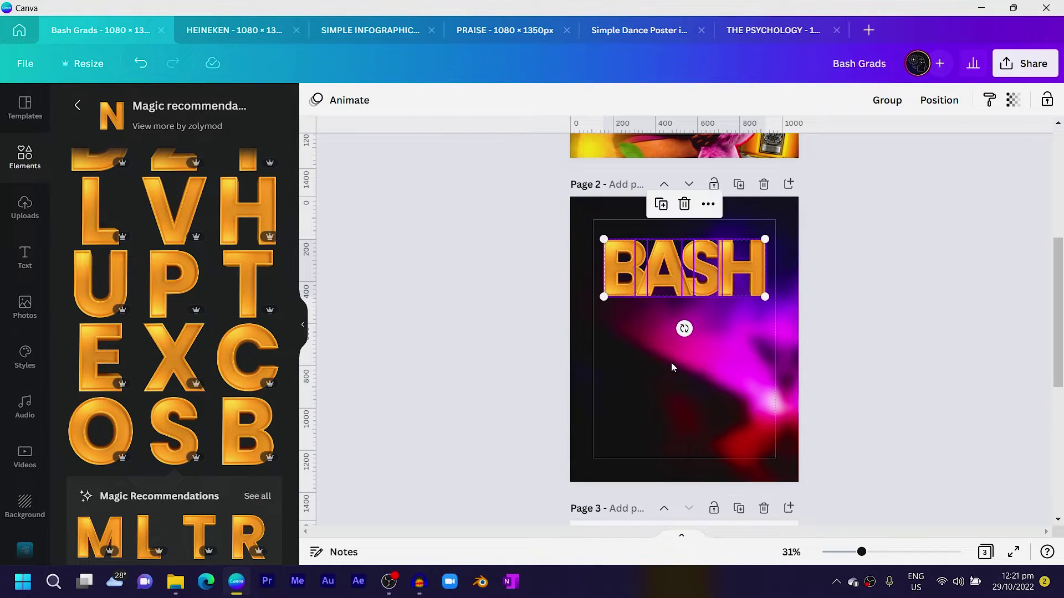
Move the letters G, R, A, D and S from page 3 onto page 2 and scale them down together.
scroll(671, 363, down, 5)
drag(543, 250, 705, 273)
scroll(720, 405, up, 2)
scroll(717, 394, up, 3)
scroll(713, 396, down, 3)
scroll(707, 332, up, 3)
drag(768, 147, 662, 286)
Spread out the stacked letters below BASH and place the R beside the G, resized to the same height.
drag(645, 335, 731, 363)
click(644, 344)
drag(747, 300, 639, 338)
drag(763, 292, 679, 347)
drag(762, 269, 654, 262)
drag(679, 374, 730, 360)
drag(658, 357, 680, 294)
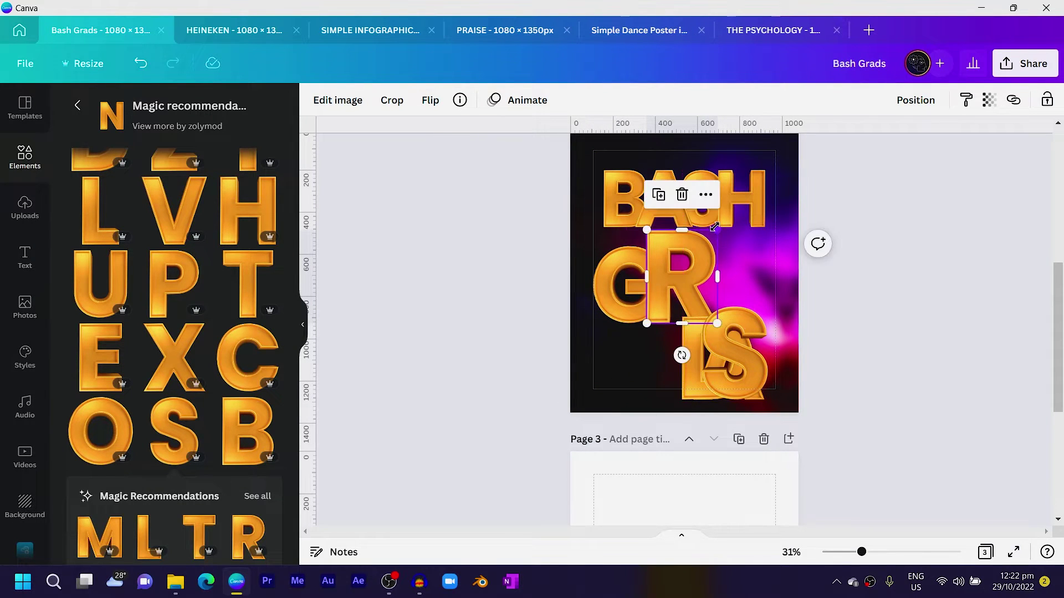
drag(718, 231, 706, 246)
Separate the remaining letters, place the A after the R and resize it to match the letter height.
drag(734, 350, 764, 354)
drag(696, 358, 640, 358)
drag(721, 367, 715, 291)
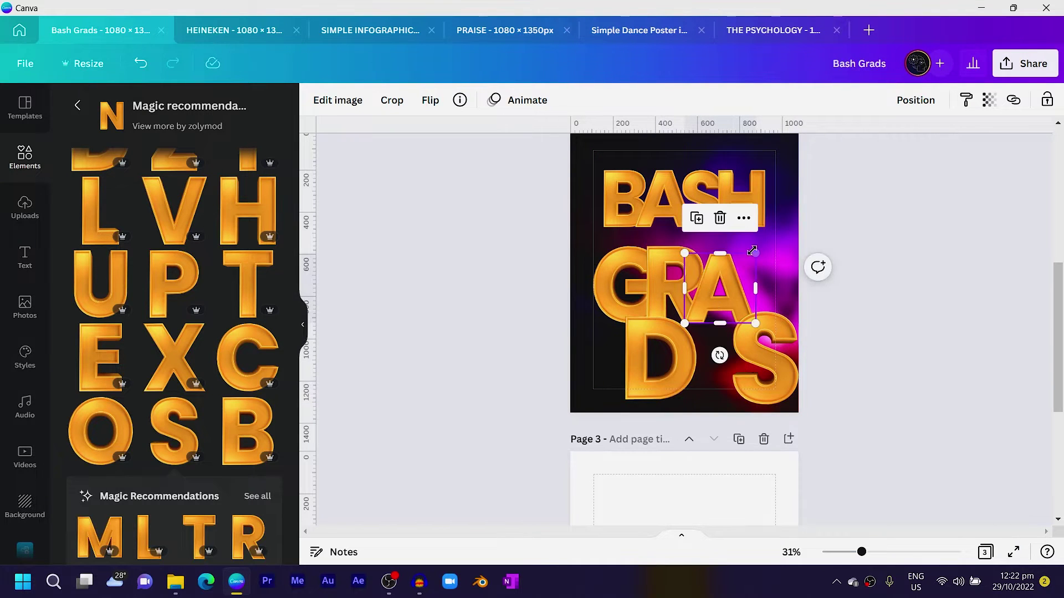
drag(756, 253, 763, 246)
Bring the D and the S up to the GRA line and resize both to match its letter height.
drag(675, 362, 792, 285)
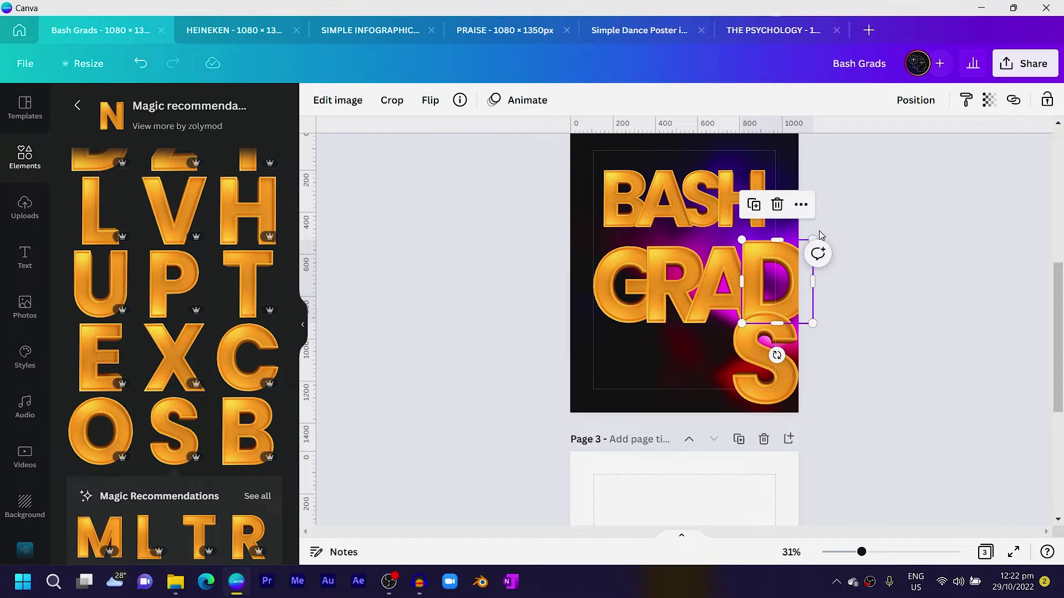
drag(812, 237, 811, 240)
drag(772, 392, 761, 316)
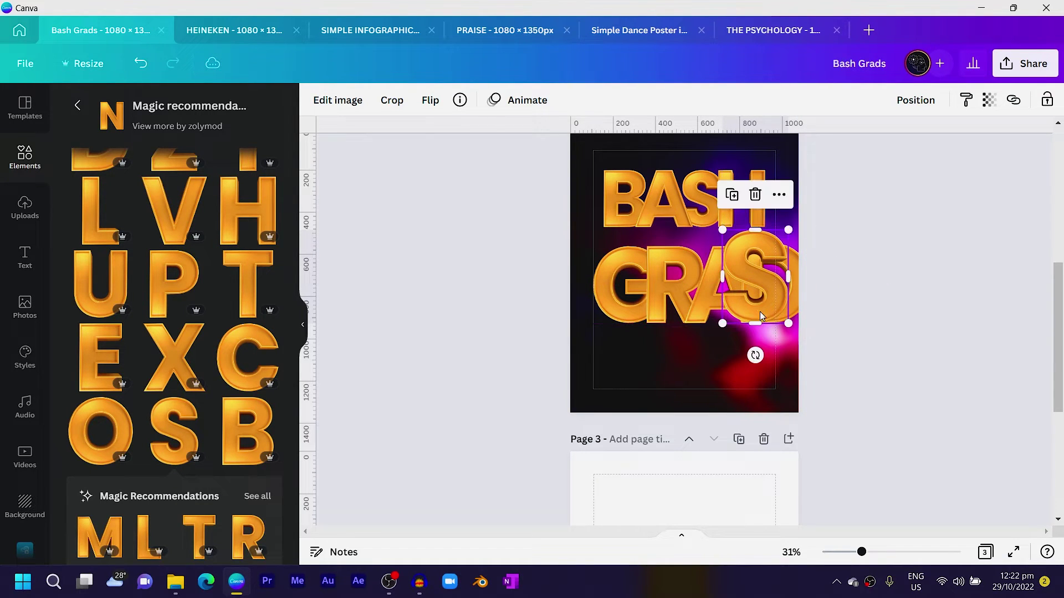
drag(788, 229, 779, 242)
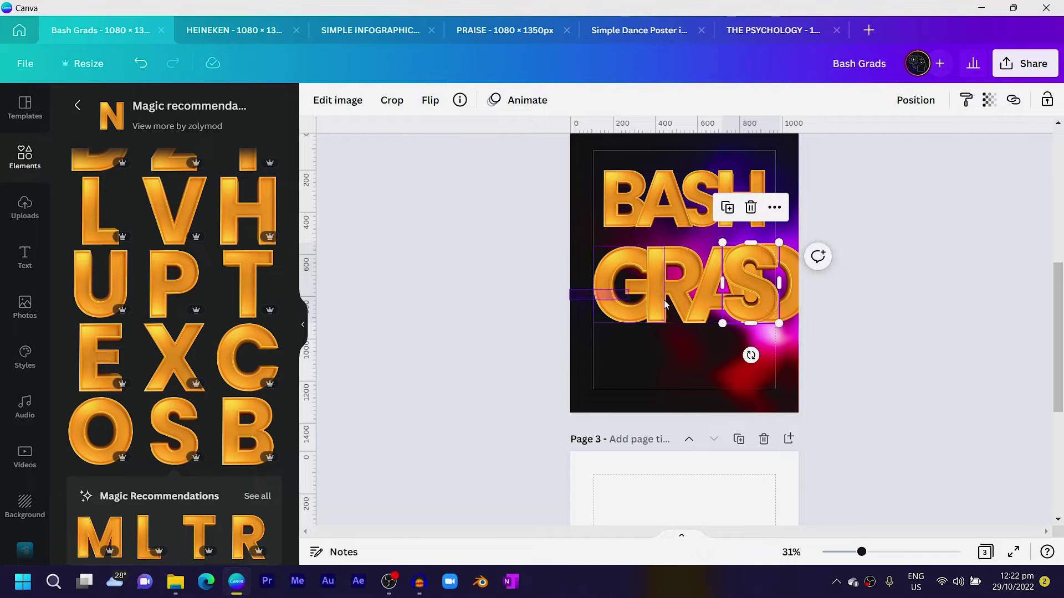
Place the S after the D to complete GRADS and scale the whole word down to fit within the page margins.
drag(804, 289, 806, 285)
drag(809, 241, 765, 259)
drag(761, 322, 716, 298)
click(705, 369)
click(717, 298)
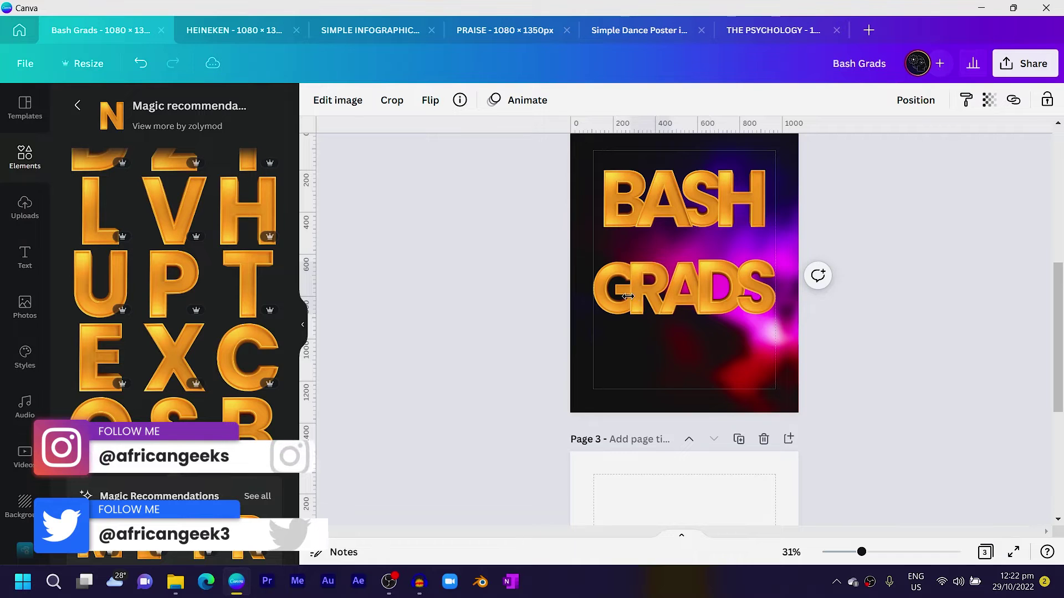
Nudge the G outward in GRADS, and move the whole word up to sit directly beneath BASH.
drag(617, 300, 610, 300)
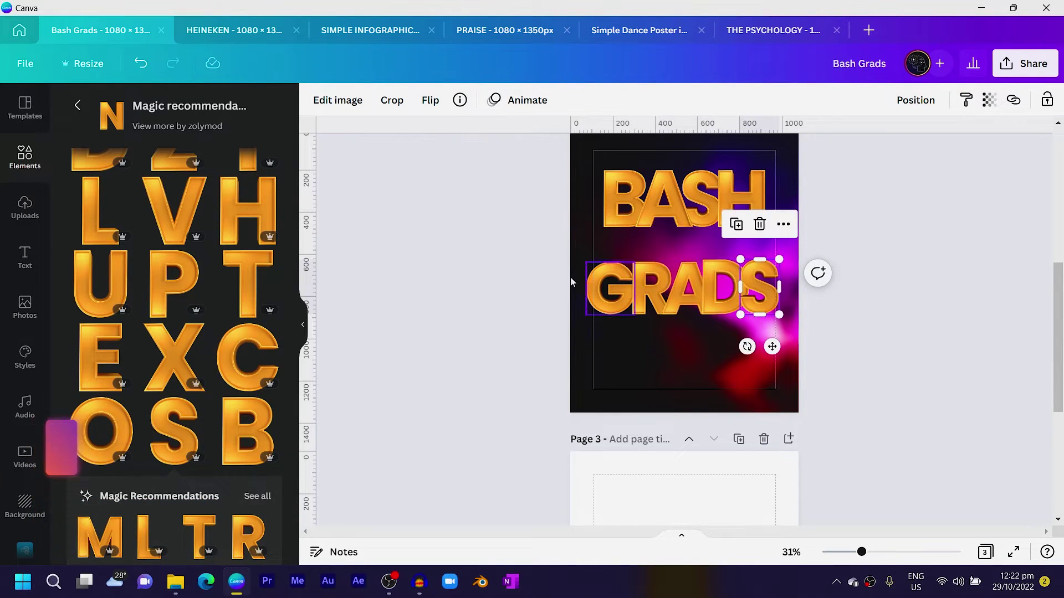
drag(592, 339, 761, 258)
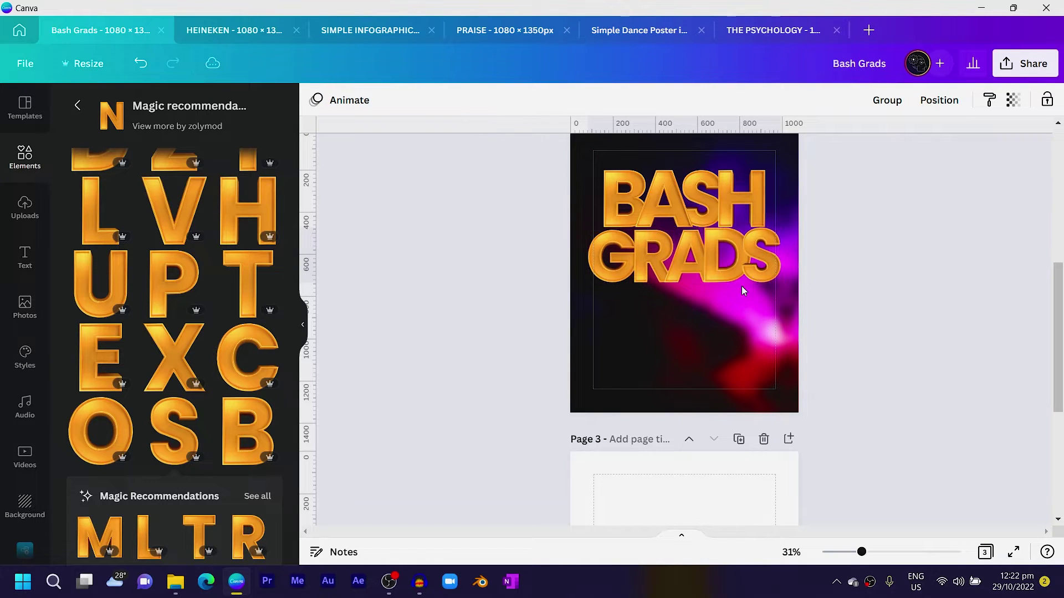
key(Down)
key(Down)
key(Down)
Scale BASH and GRADS down together so both words fit within the page margins.
drag(555, 166, 702, 279)
drag(588, 281, 594, 278)
click(708, 367)
drag(732, 260, 730, 257)
drag(723, 309, 717, 316)
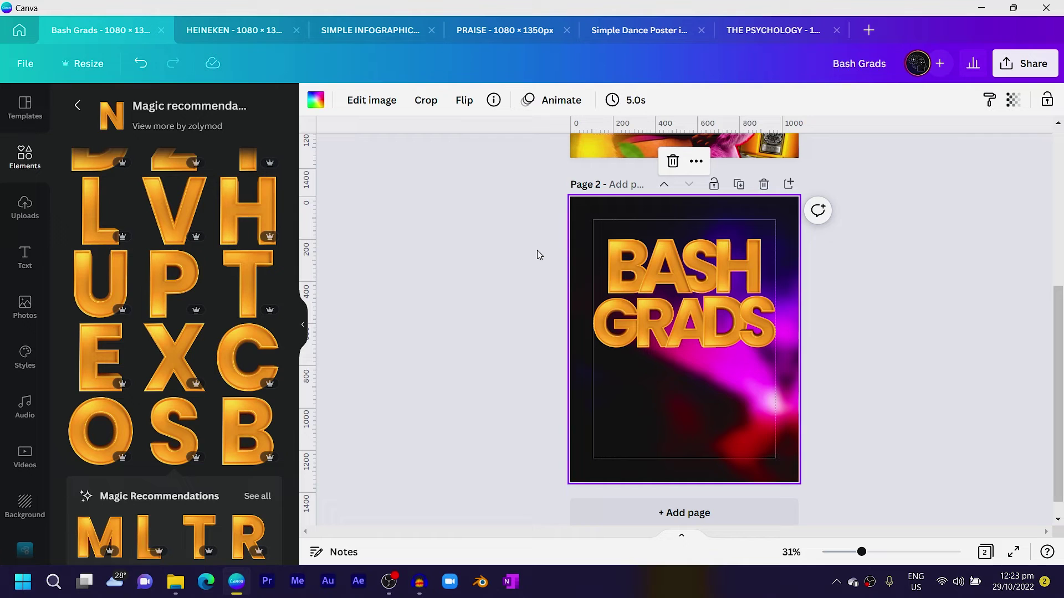
Scale BASH down slightly above GRADS and move both words up together on the page.
drag(589, 260, 732, 264)
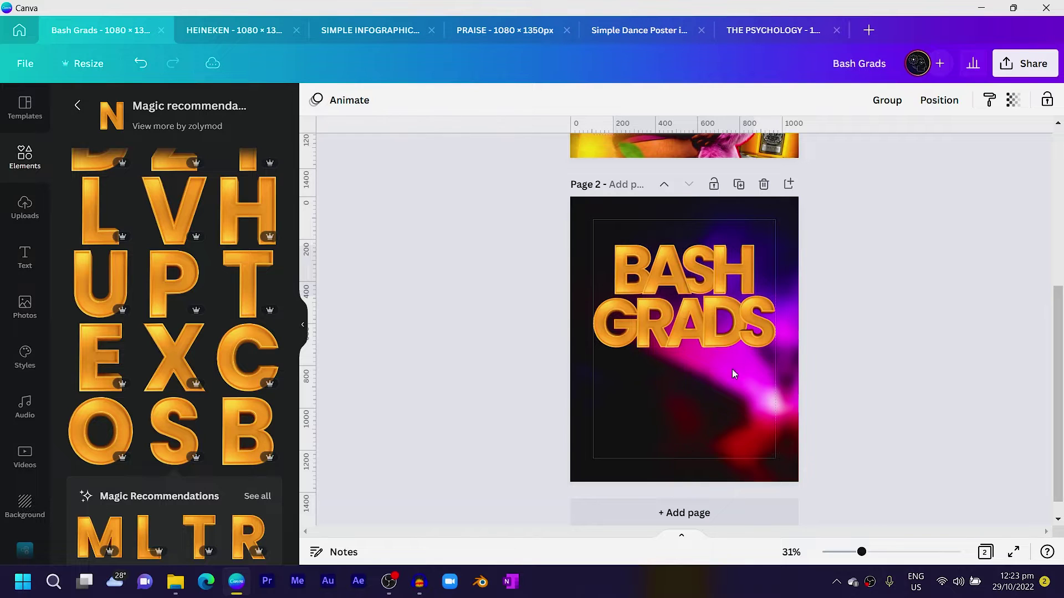
drag(783, 386, 517, 239)
drag(637, 318, 641, 304)
ctrl+scroll(690, 377, up, 5)
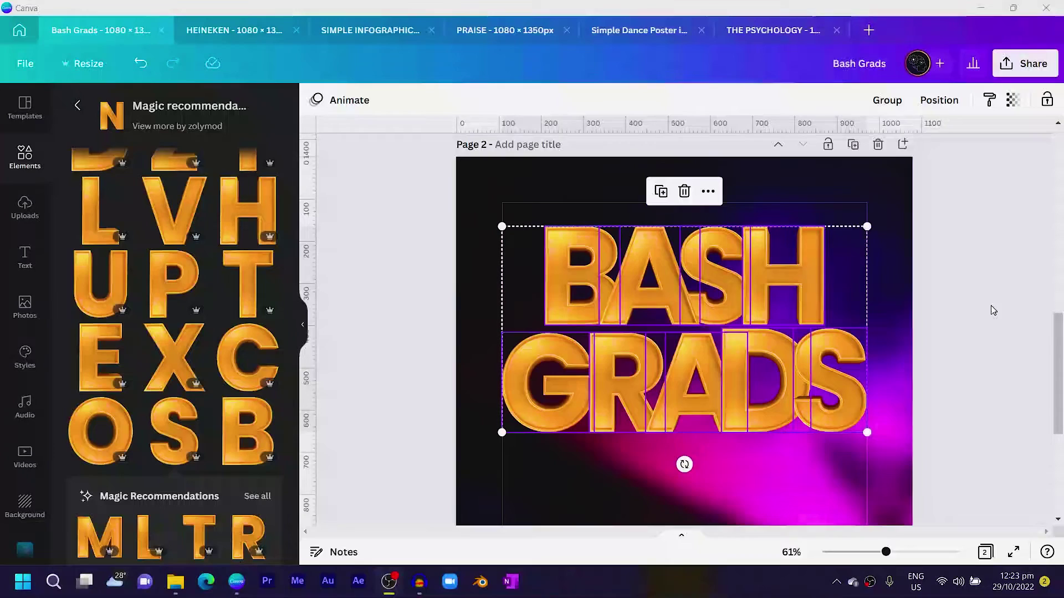
Apply a bottom-right drop shadow to the B of BASH with offset 3, transparency 60 and blur 9.
click(567, 145)
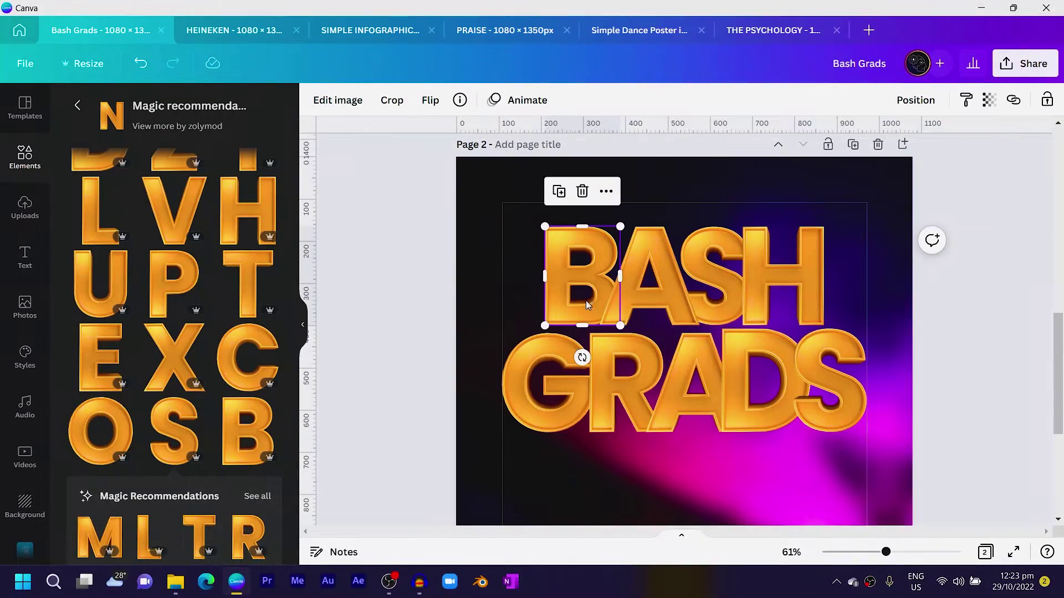
click(338, 100)
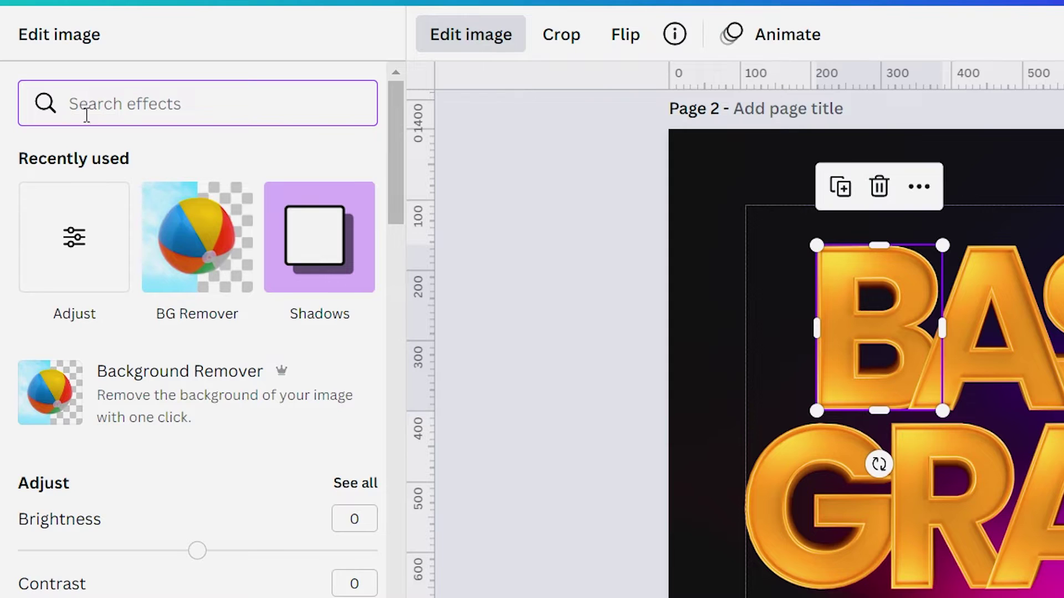
click(357, 239)
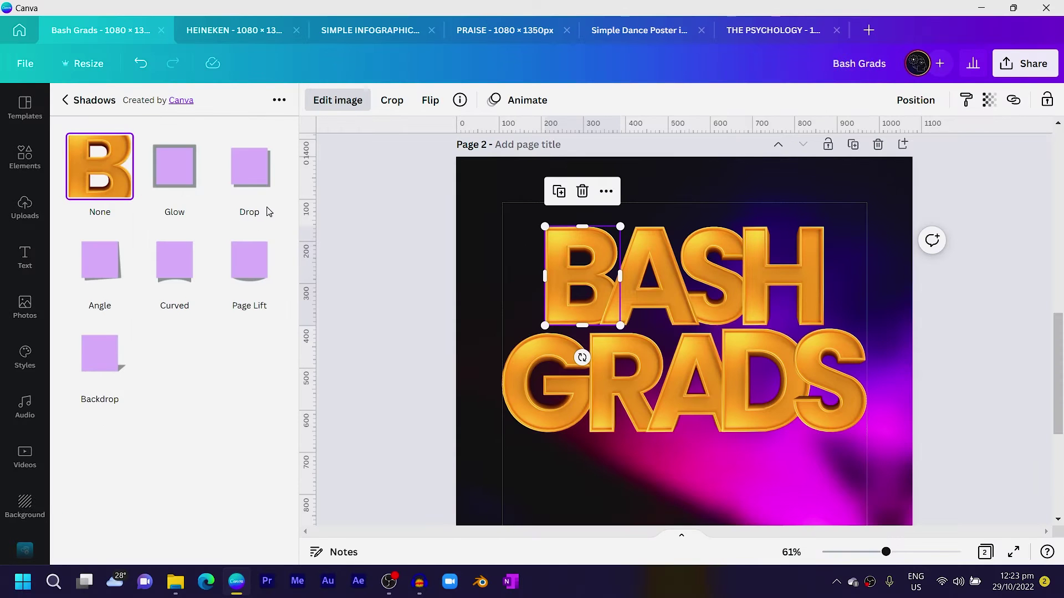
click(248, 175)
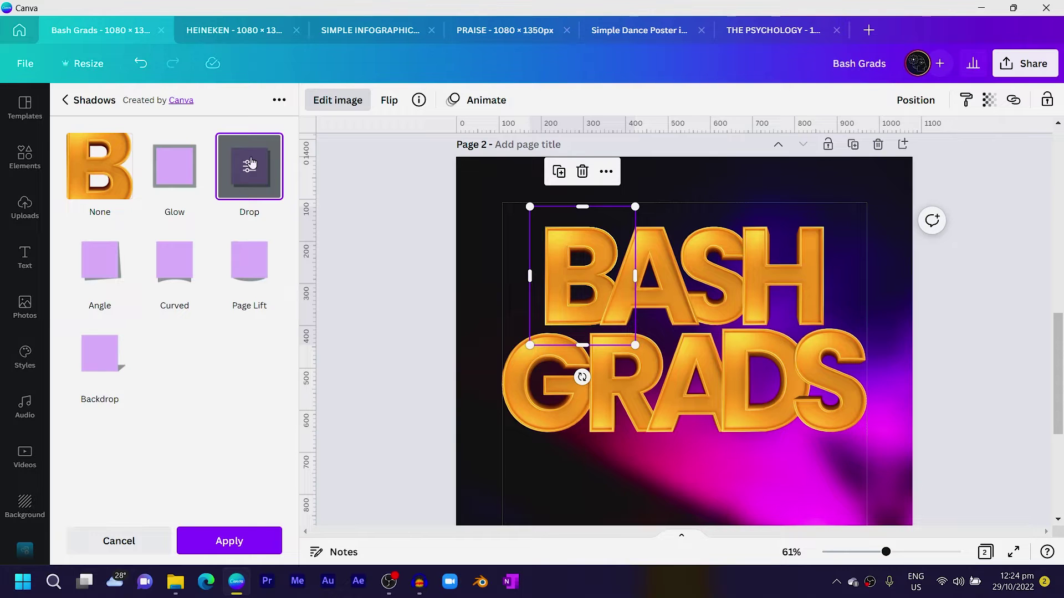
click(253, 168)
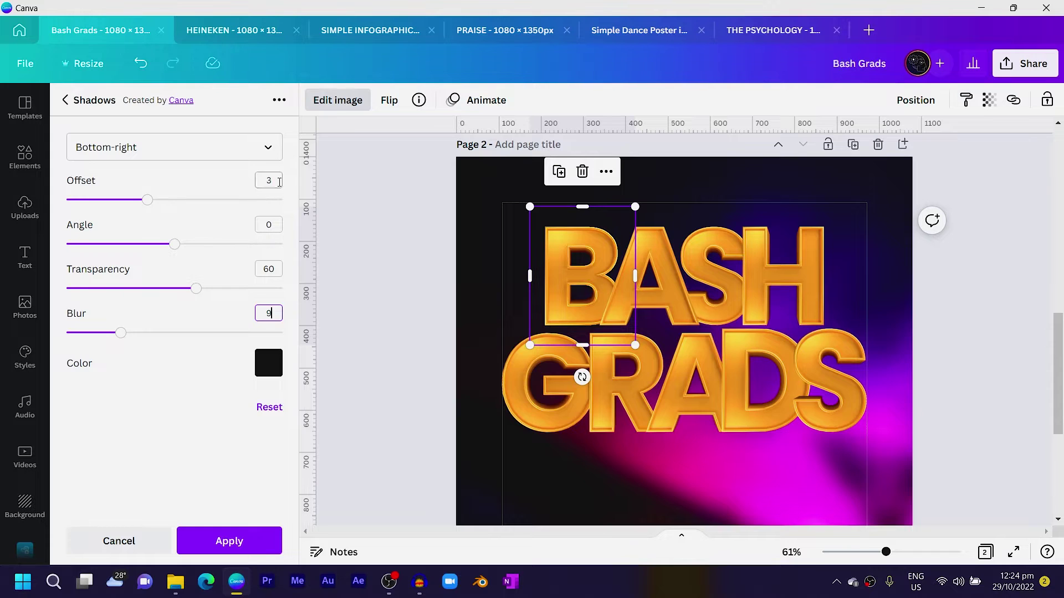
click(227, 538)
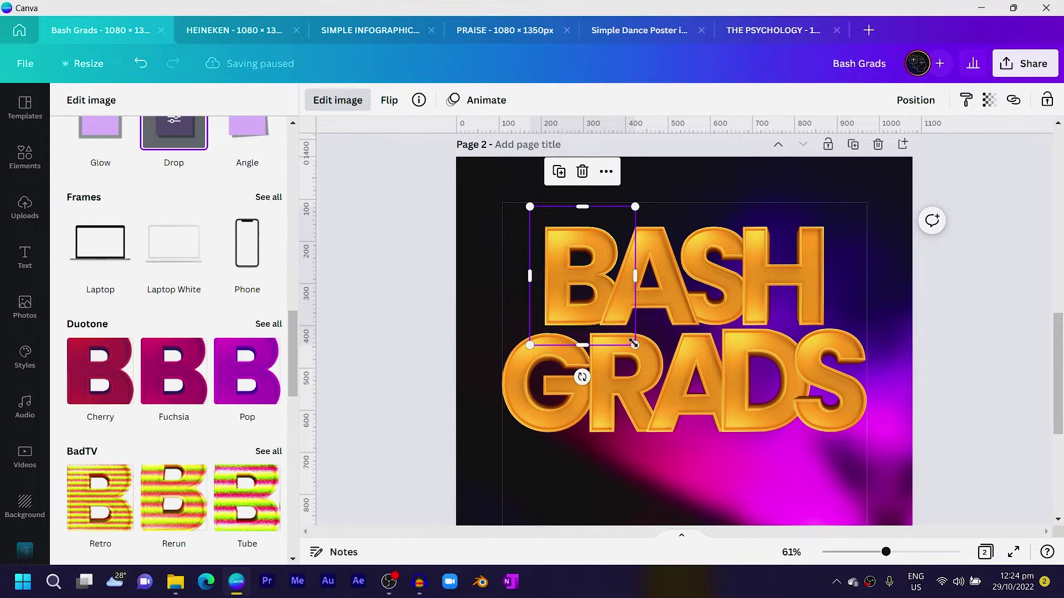
Give the A of BASH a bottom-right drop shadow with offset 3 and blur 9.
click(660, 302)
scroll(200, 355, up, 4)
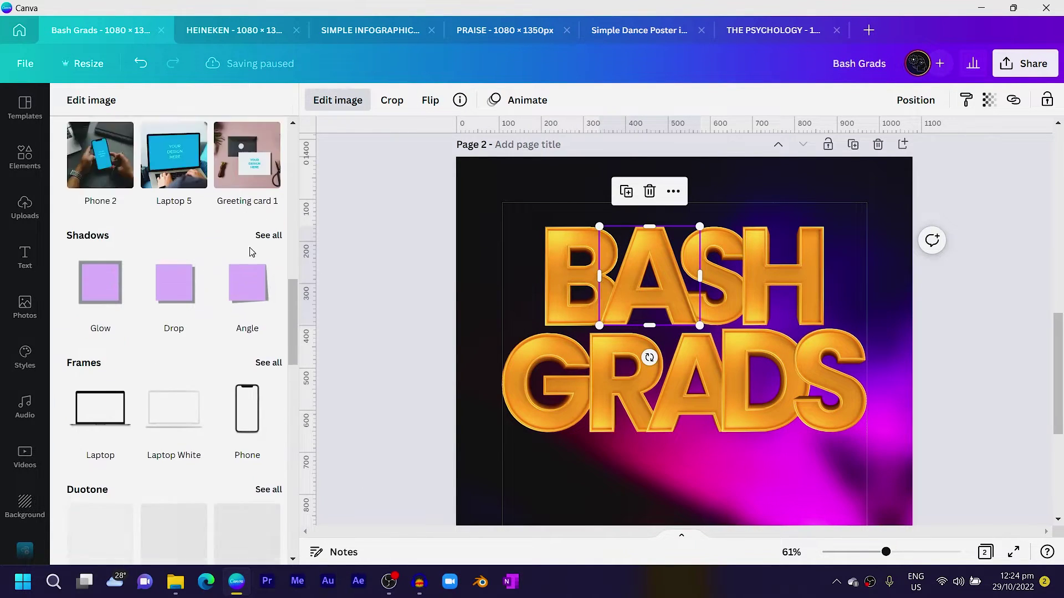
click(173, 339)
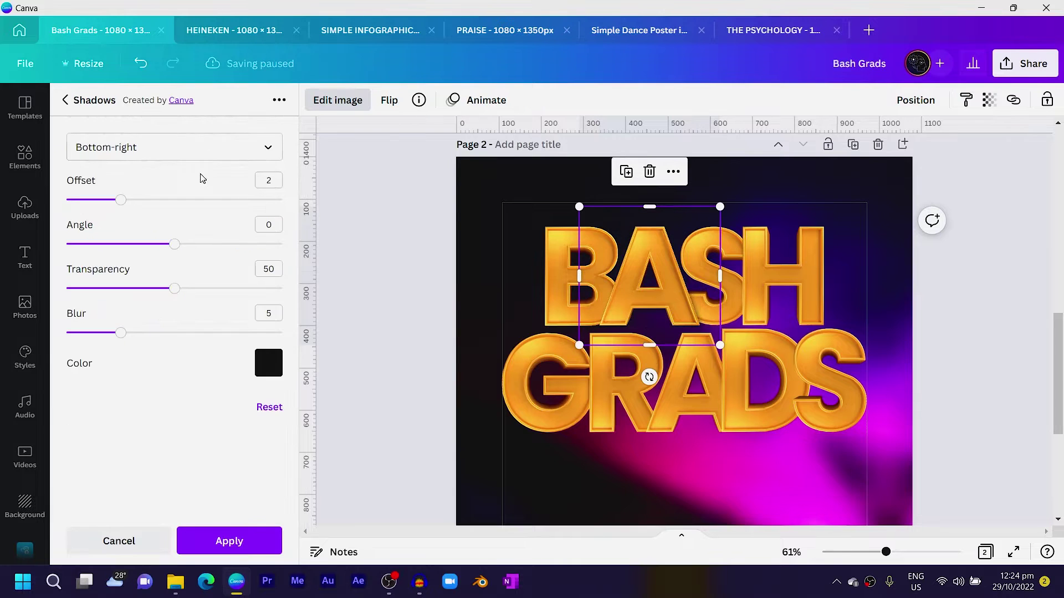
click(277, 181)
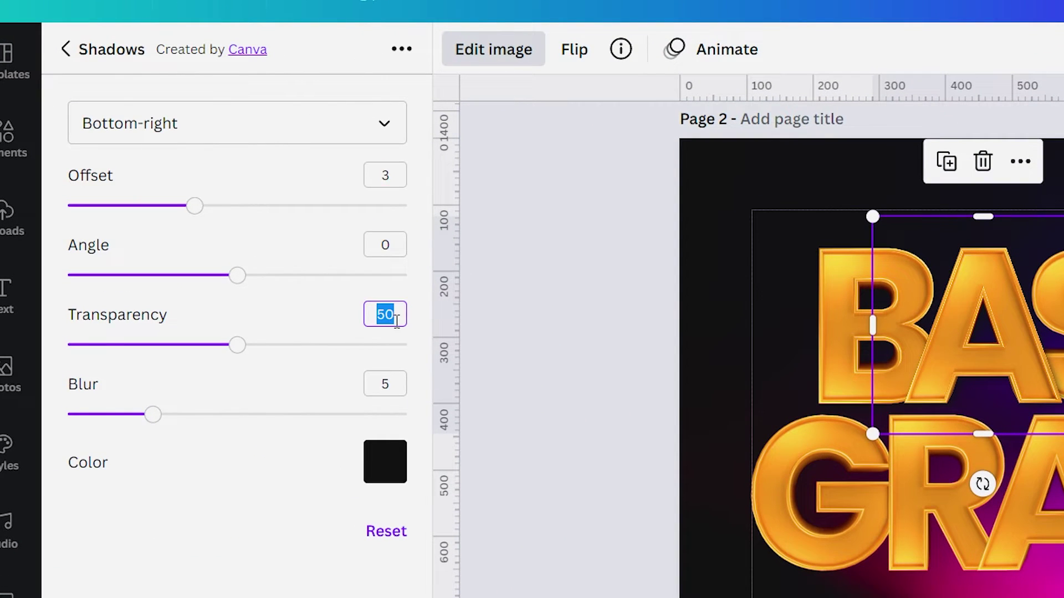
text(9)
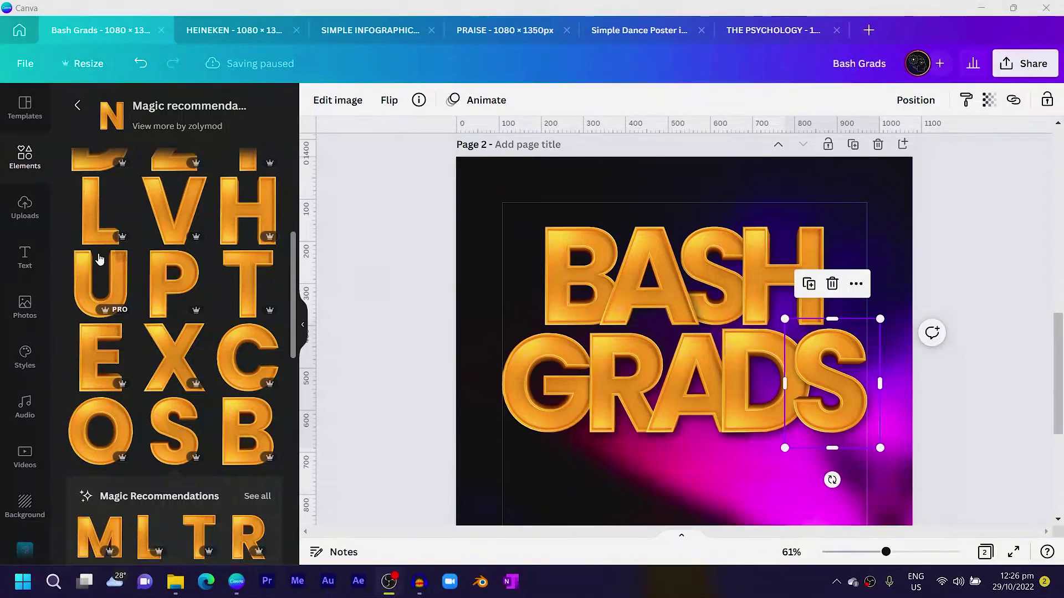
Open the photo library and continue editing the locked design.
scroll(84, 265, up, 1)
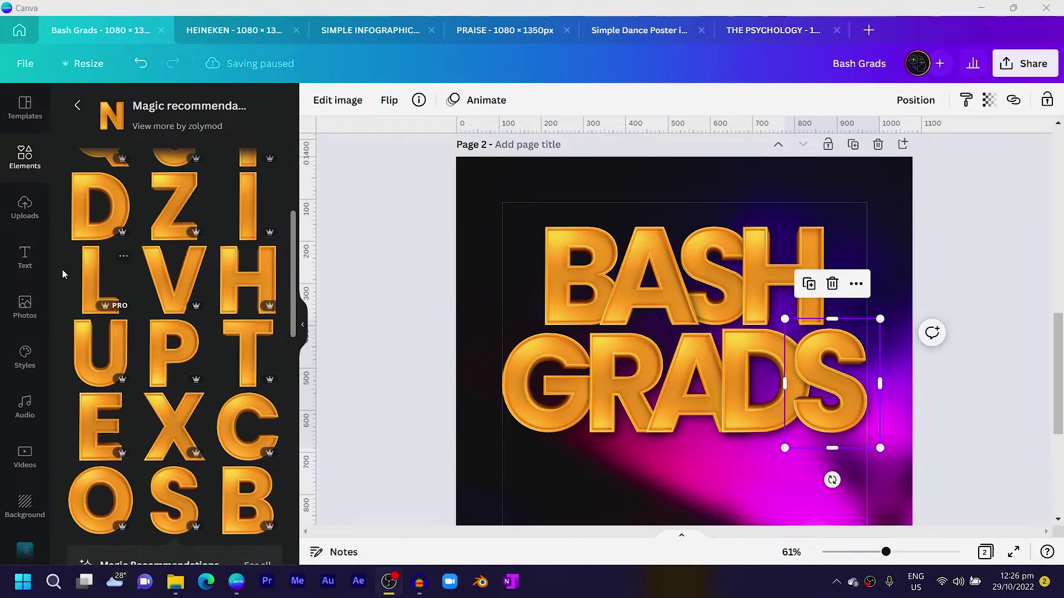
click(15, 320)
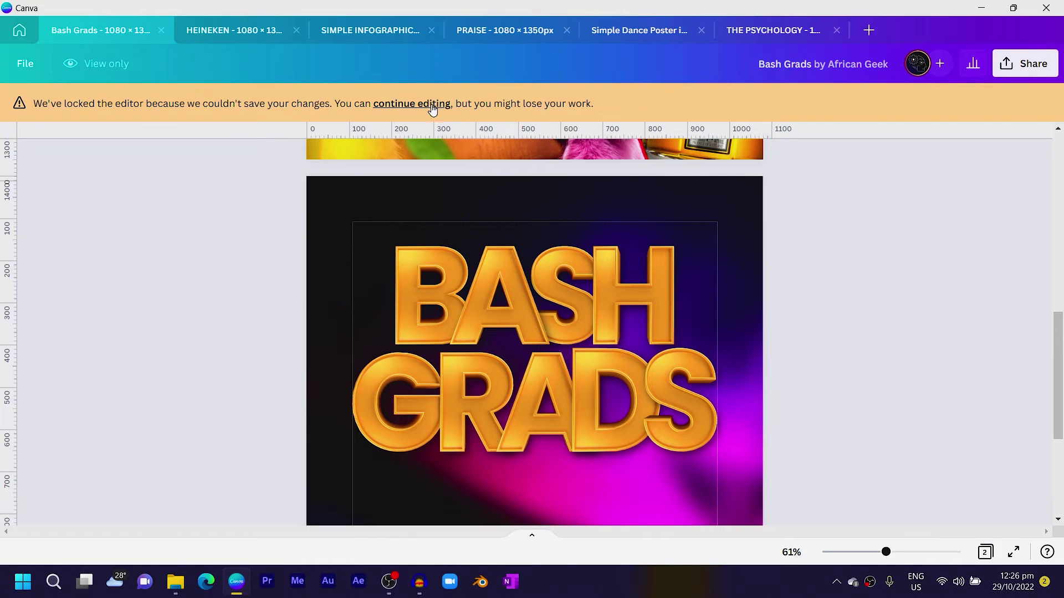
click(437, 104)
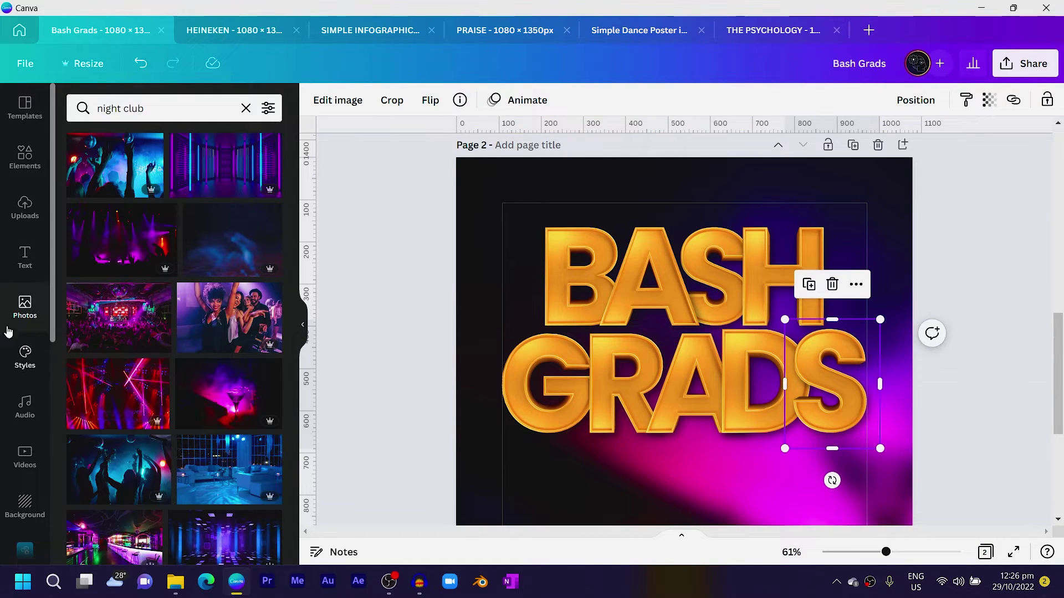
Add the recently used photo of the woman in a crown and pink fur coat to page 2, and open its details.
click(15, 308)
click(245, 109)
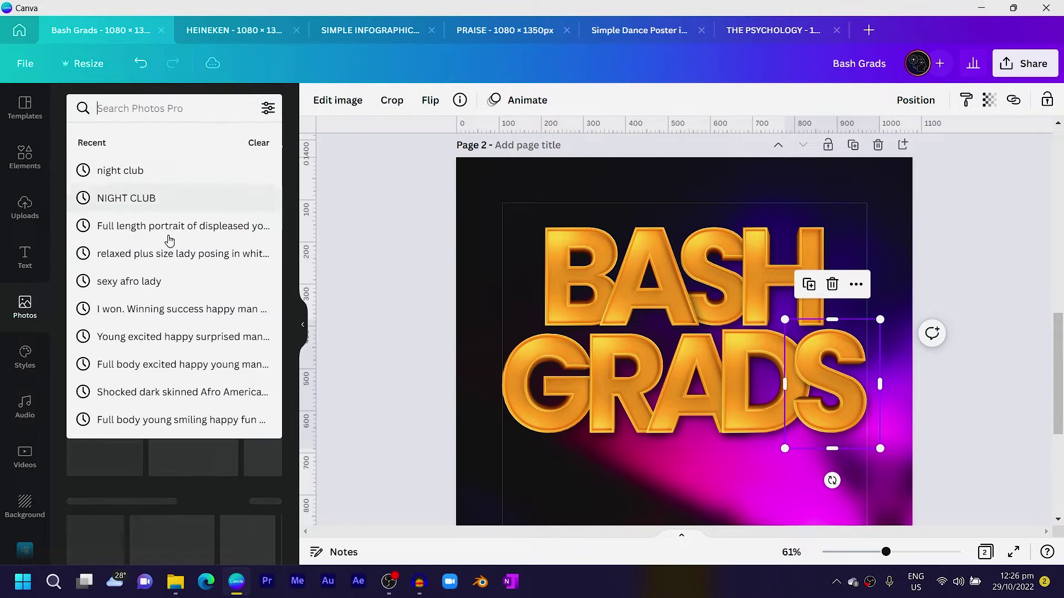
click(359, 187)
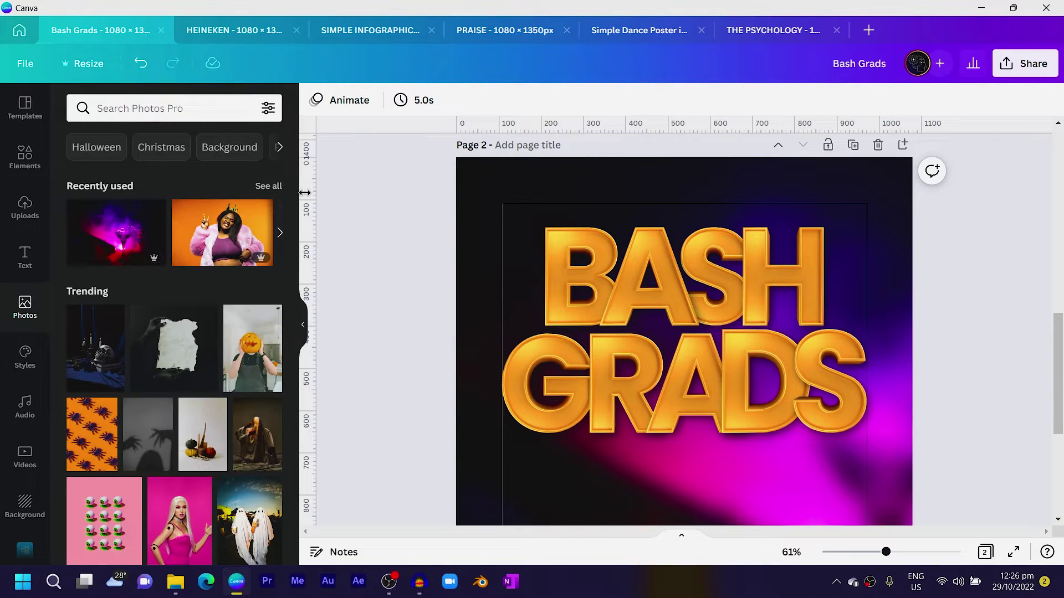
click(225, 246)
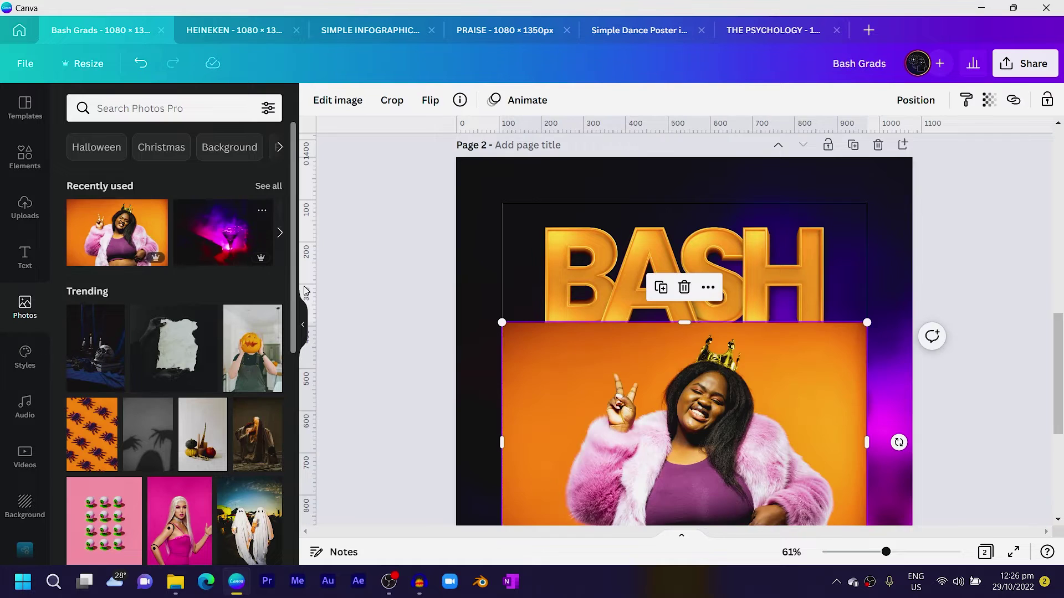
scroll(685, 421, down, 1)
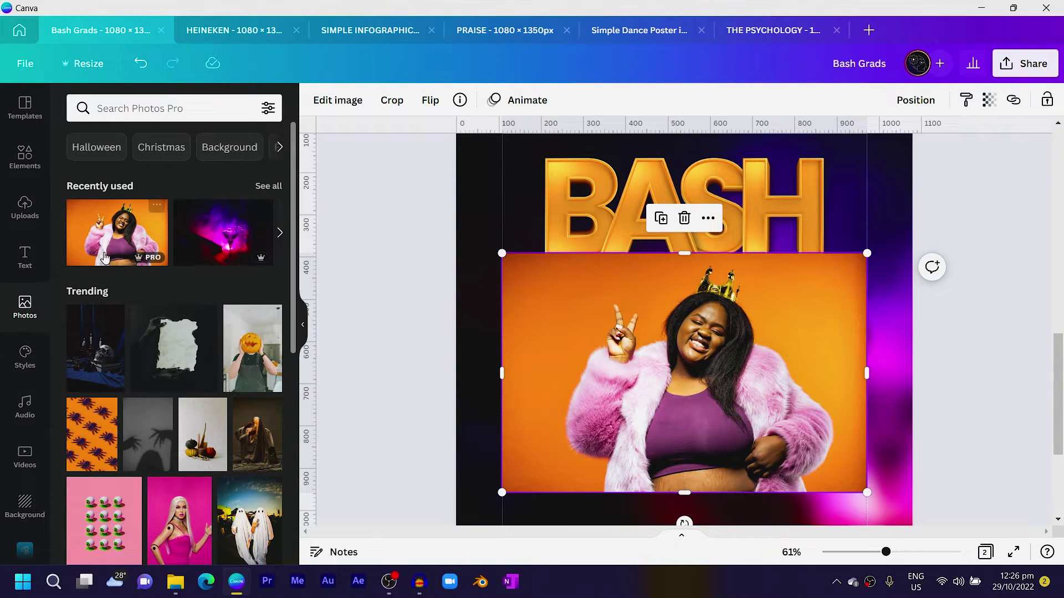
click(157, 211)
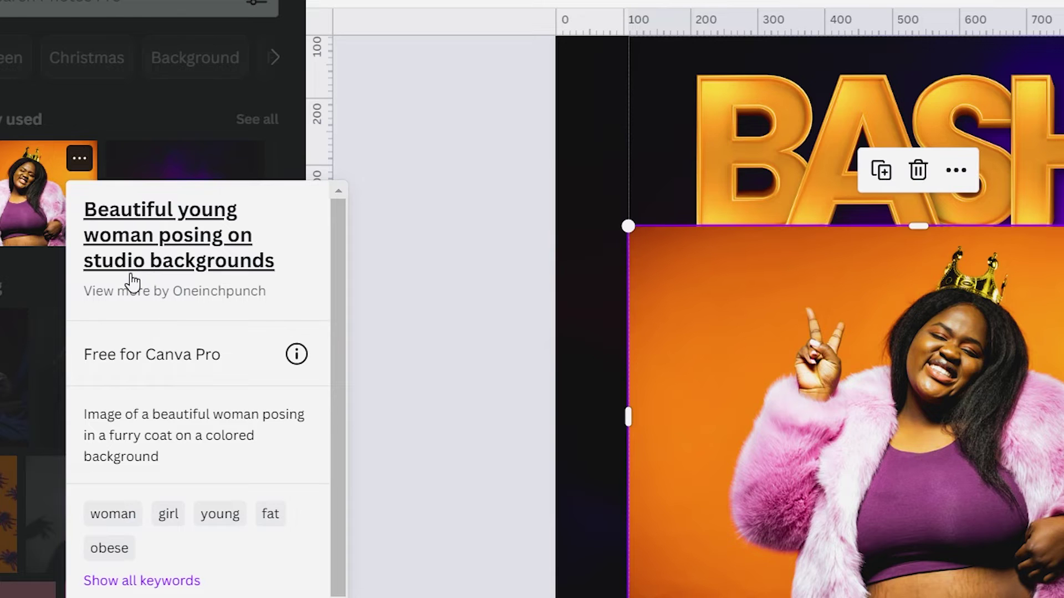
scroll(434, 268, down, 1)
Move the photo of the crowned woman below GRADS and remove its background with BG Remover.
drag(770, 288, 725, 481)
scroll(790, 393, down, 2)
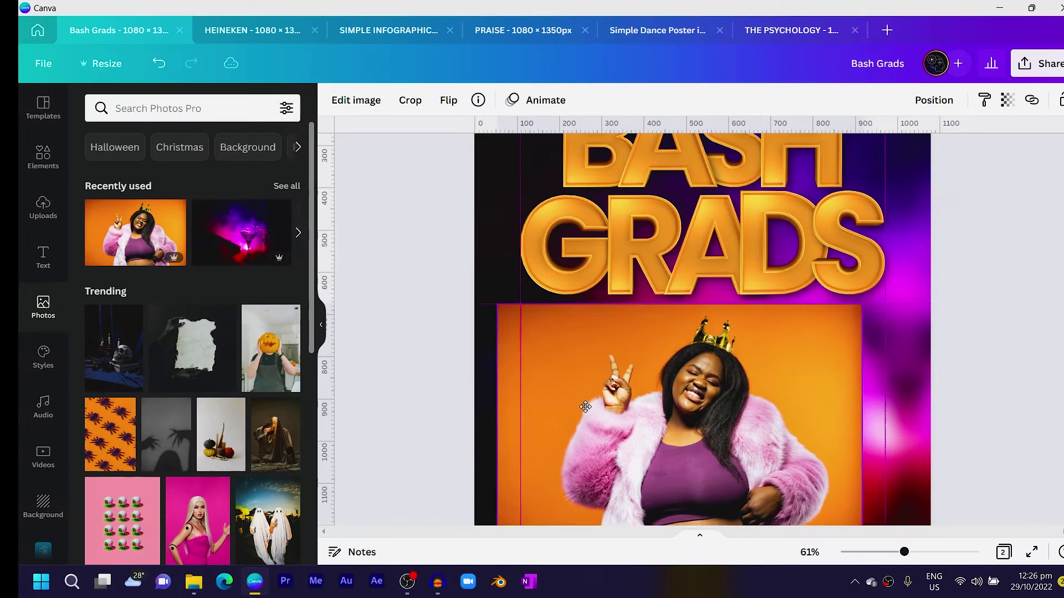
drag(658, 339, 641, 346)
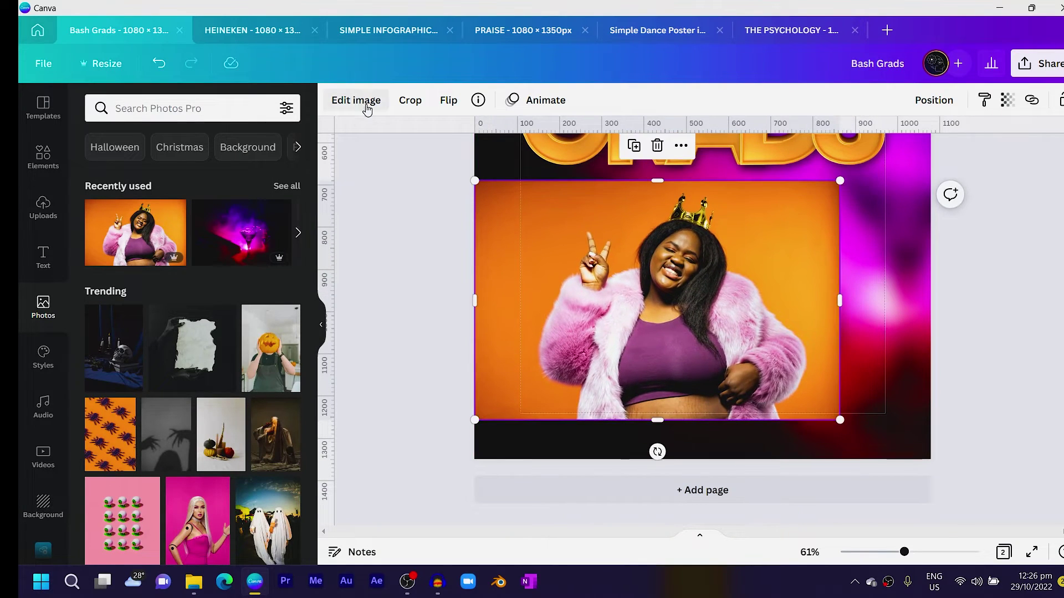
click(367, 109)
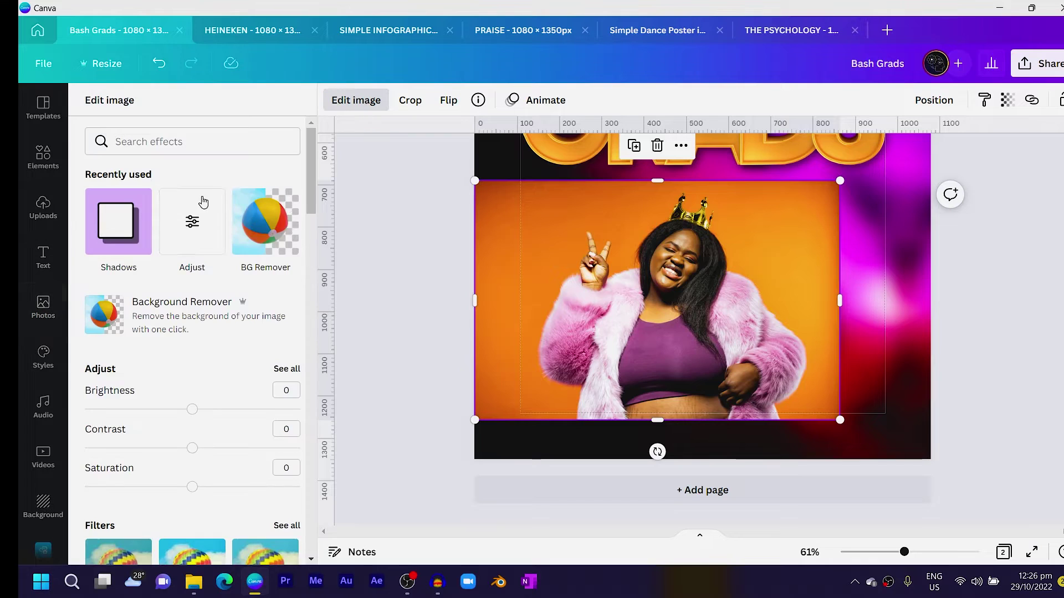
click(268, 243)
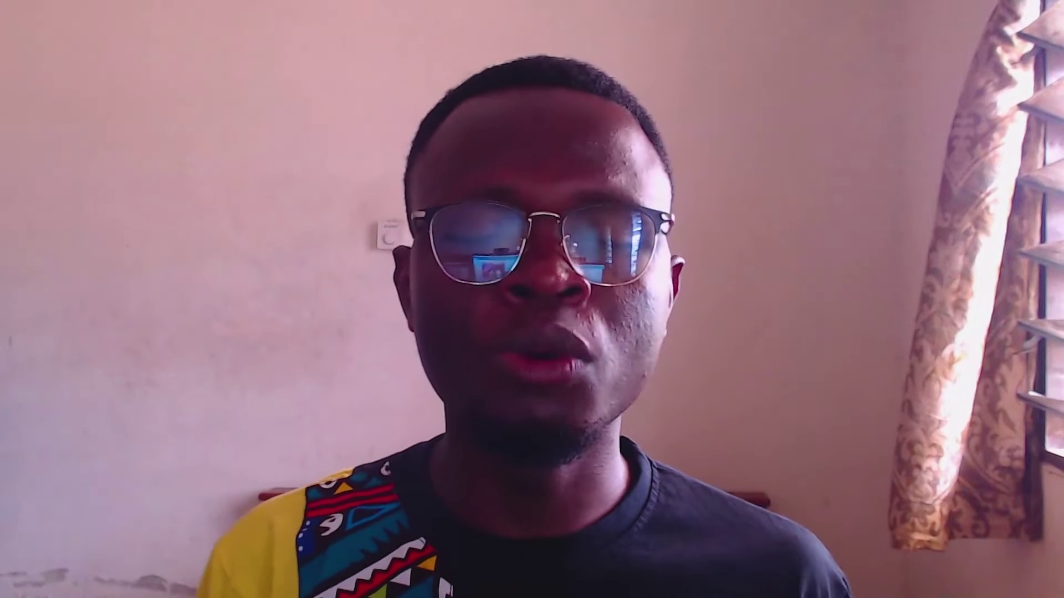
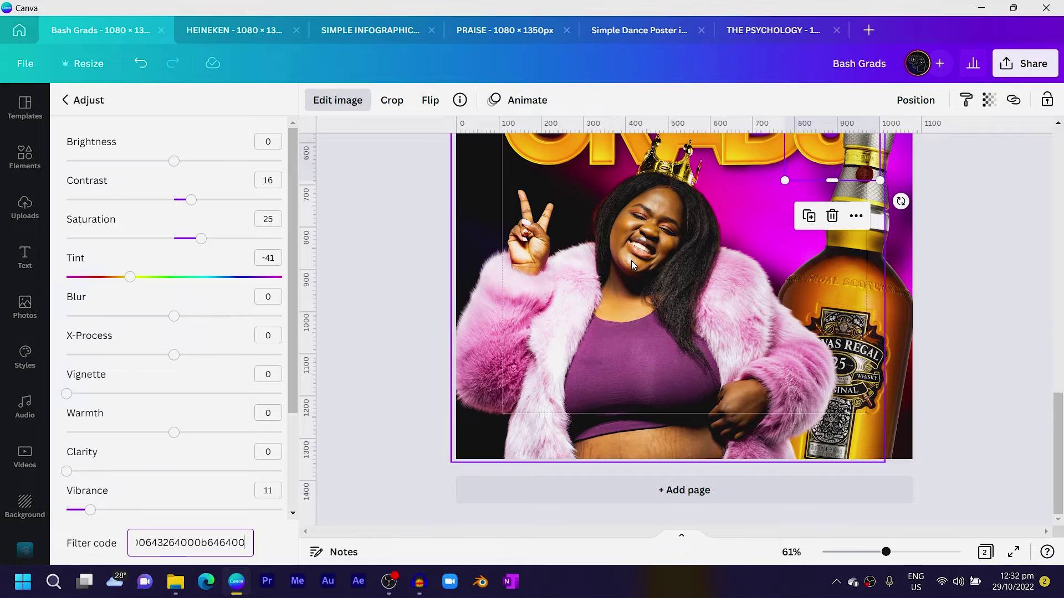
Apply the copied filter code to the crowned woman's photo, and shift the whisky bottle slightly to the right.
click(632, 261)
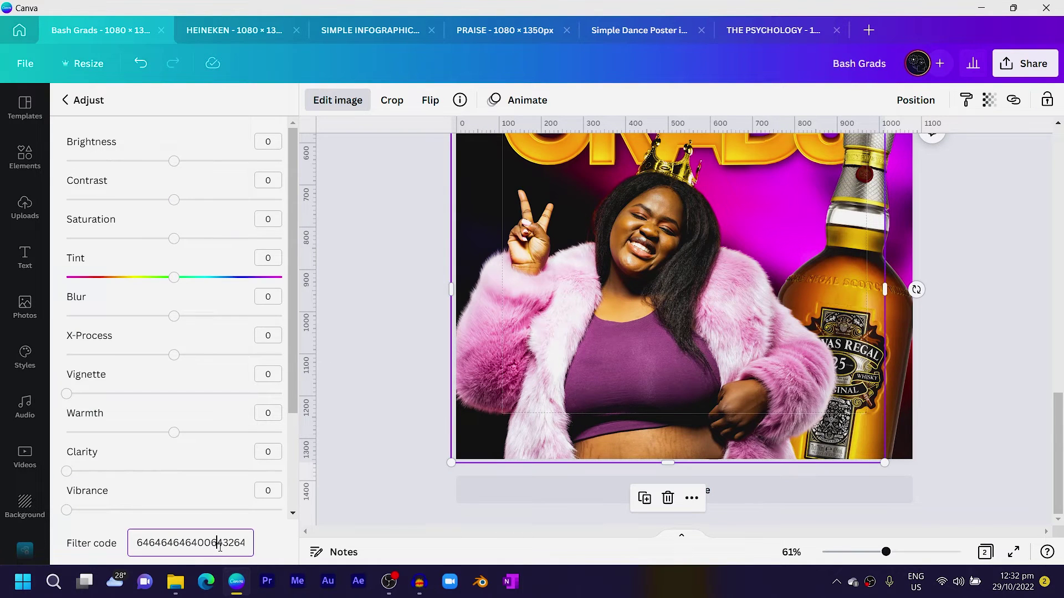
key(ctrl+a)
key(ctrl+v)
scroll(408, 421, up, 2)
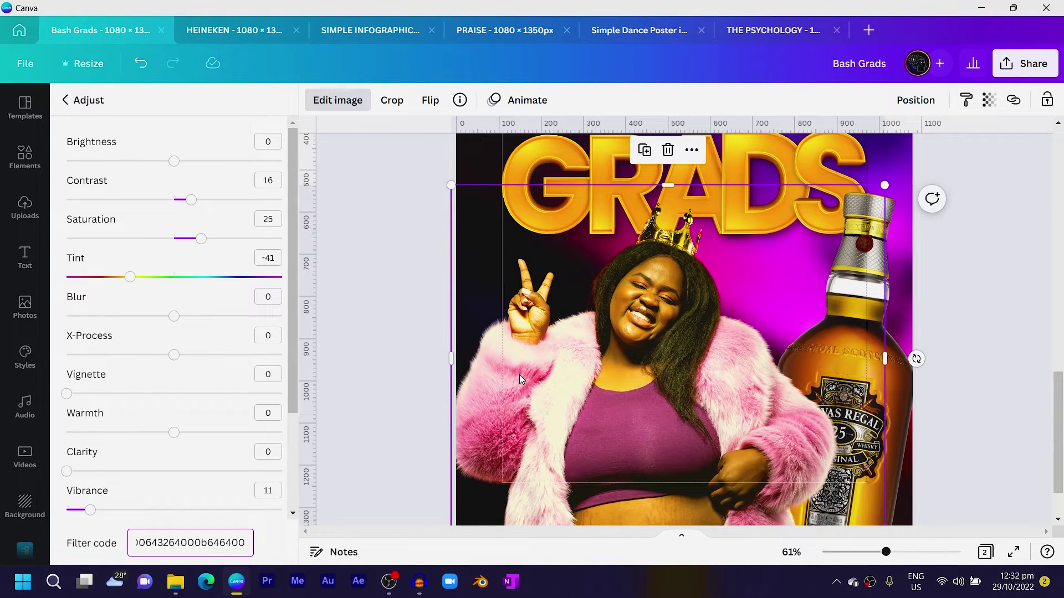
scroll(509, 383, up, 1)
click(329, 302)
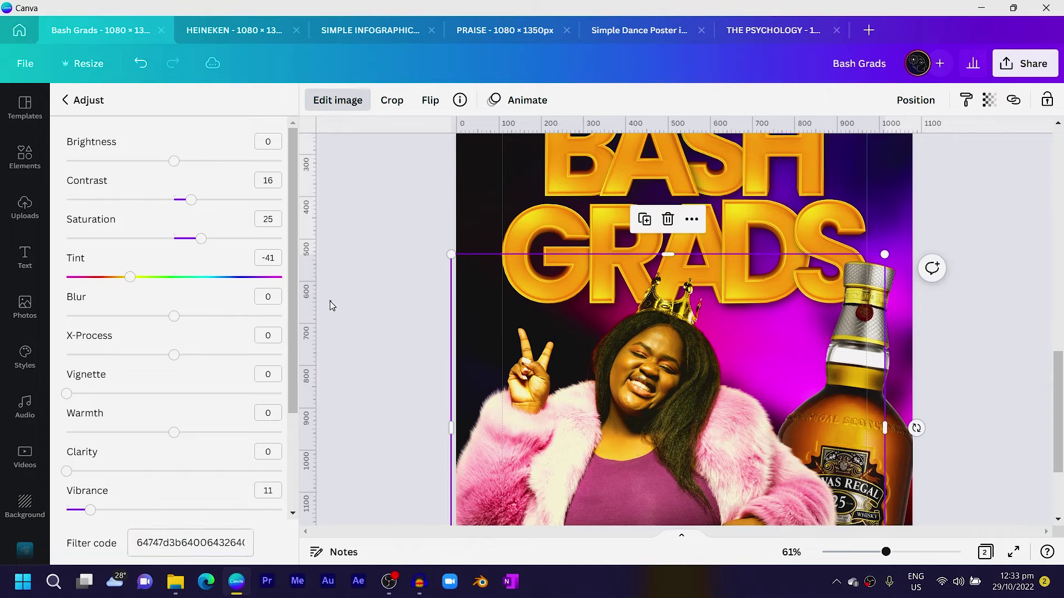
drag(899, 342, 906, 344)
scroll(690, 375, down, 4)
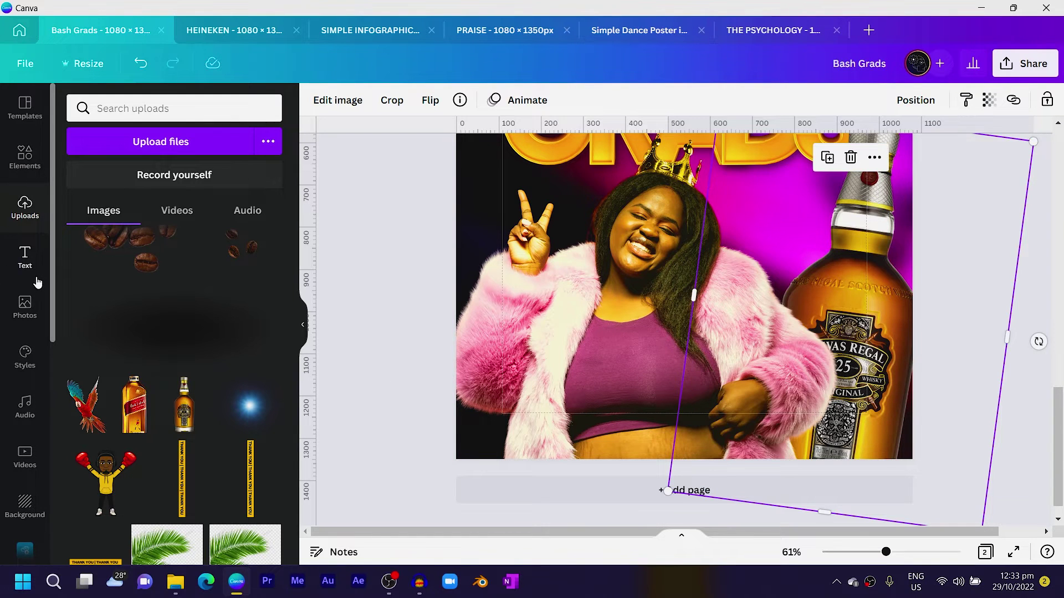
Leave the recommended 3D letters and search the elements for "leaf".
click(31, 172)
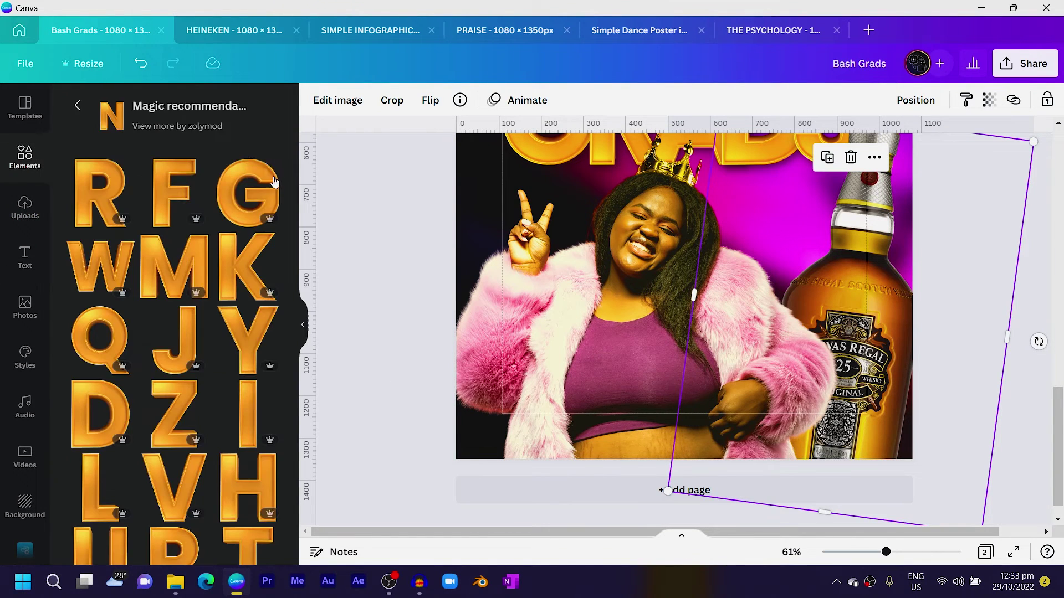
click(75, 109)
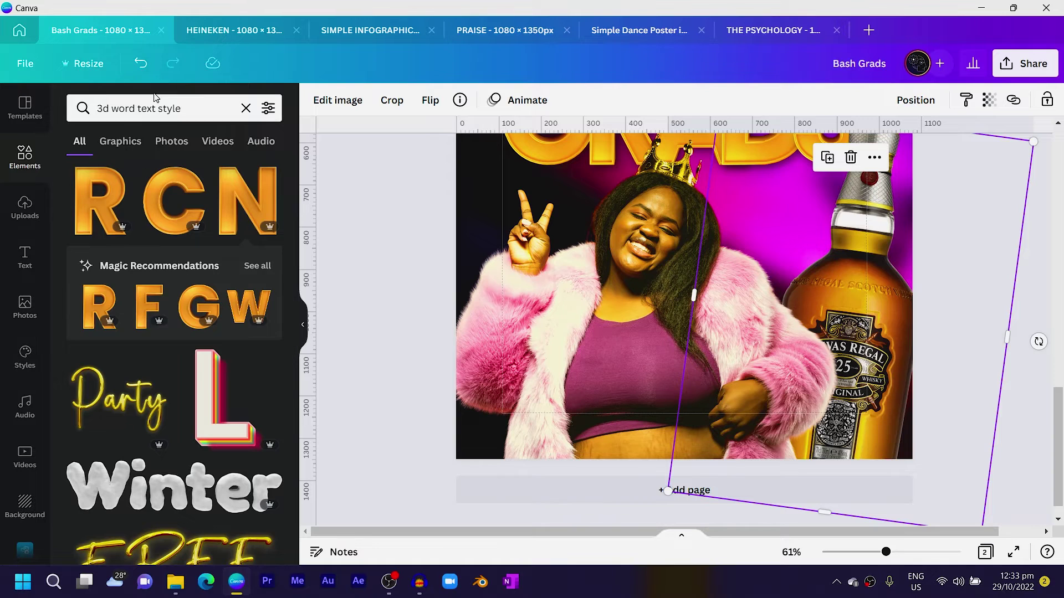
click(155, 107)
key(ctrl+a)
text(leaf)
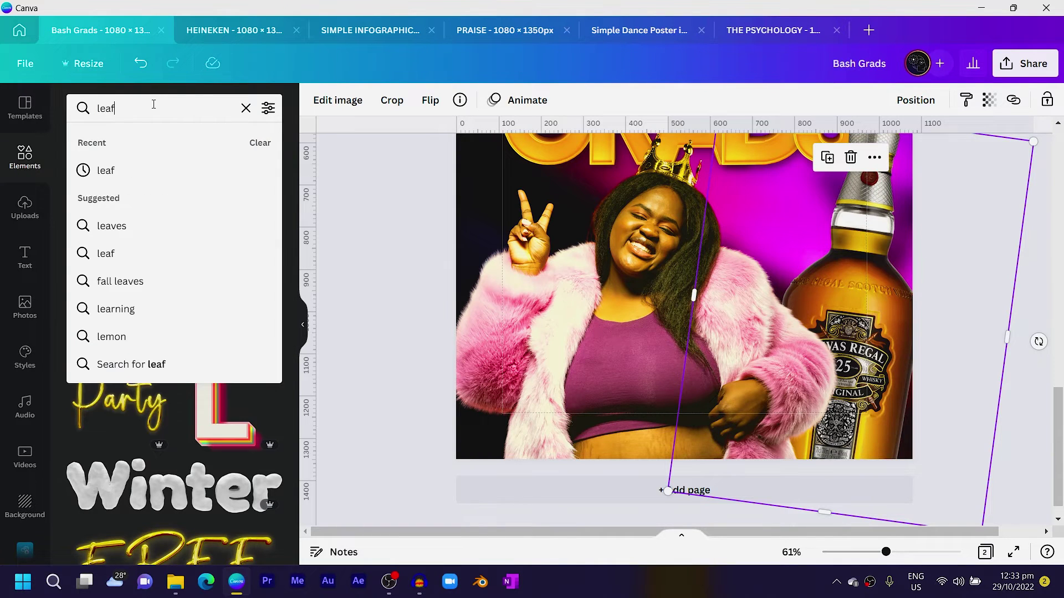
key(Return)
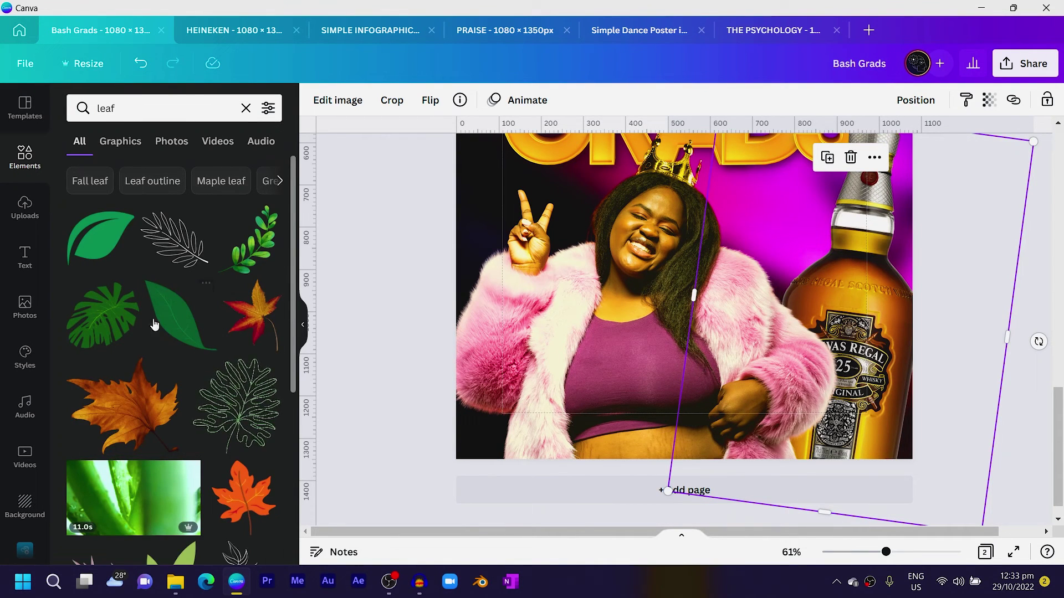
Add the single green leaf from the photo results and place it at the lower right of the H in BASH.
click(165, 141)
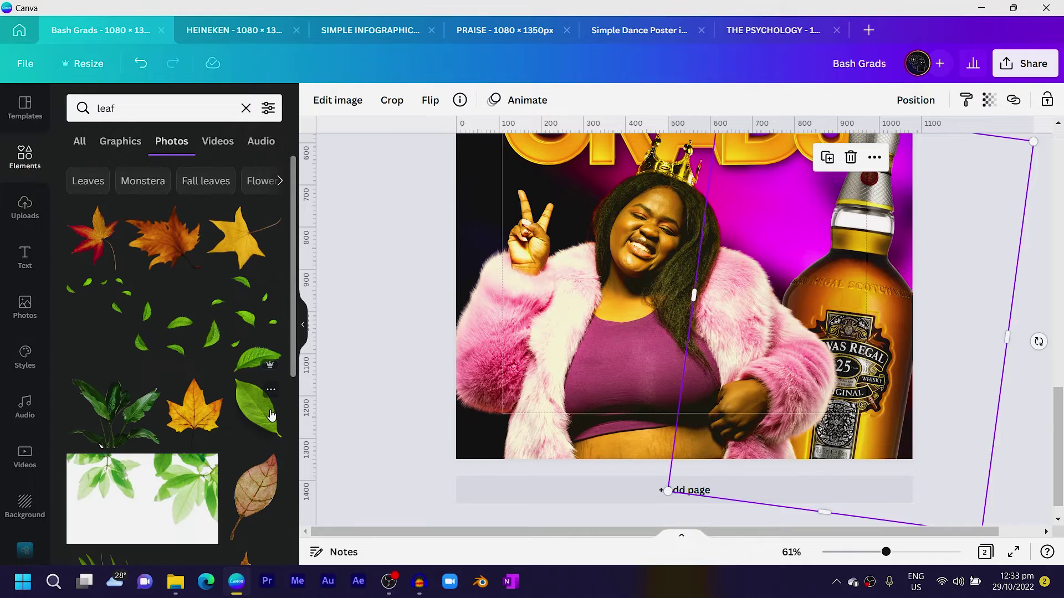
click(265, 430)
scroll(620, 345, up, 3)
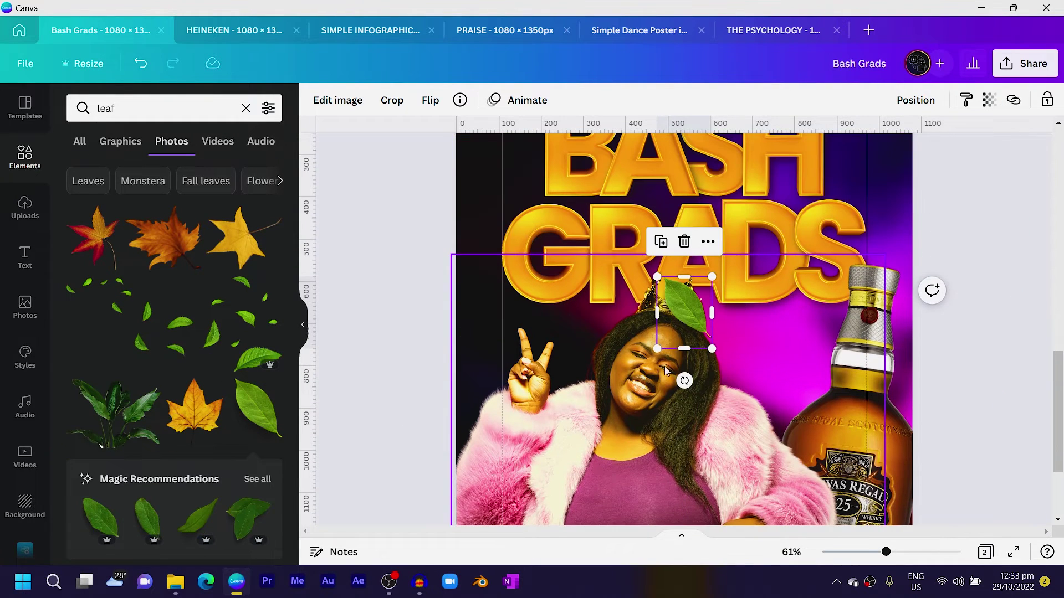
drag(690, 317, 824, 191)
scroll(826, 265, up, 3)
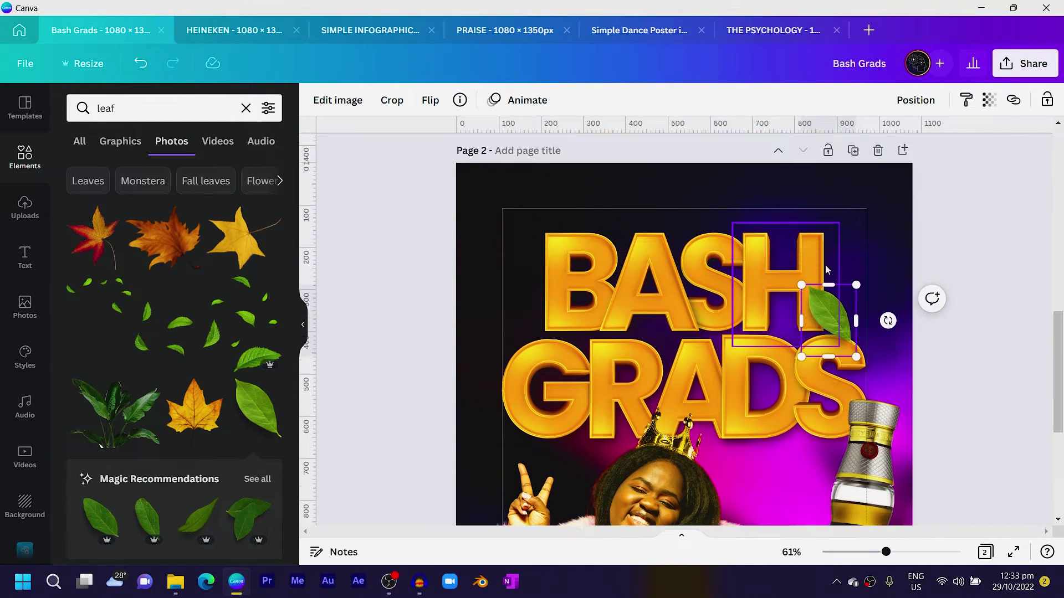
Duplicate the leaf twice, placing one rotated copy between BASH and GRADS and the other over the D of GRADS.
key(ctrl+d)
drag(841, 337, 597, 339)
drag(565, 371, 724, 446)
key(ctrl+d)
drag(685, 382, 686, 474)
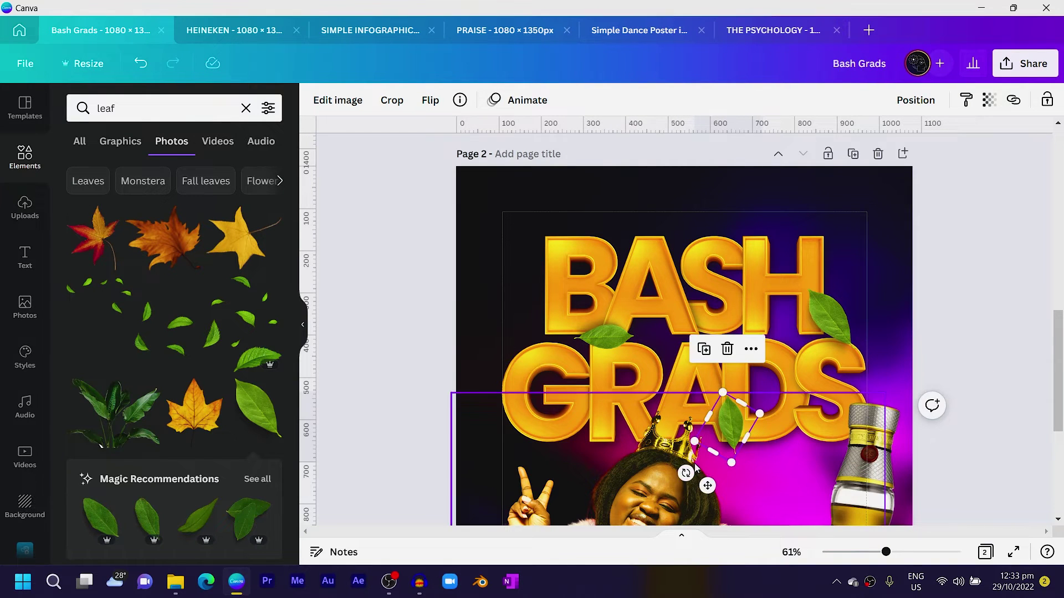
Add two more leaf copies: a rotated one between the S and H of BASH and a smaller one above the B.
key(ctrl+d)
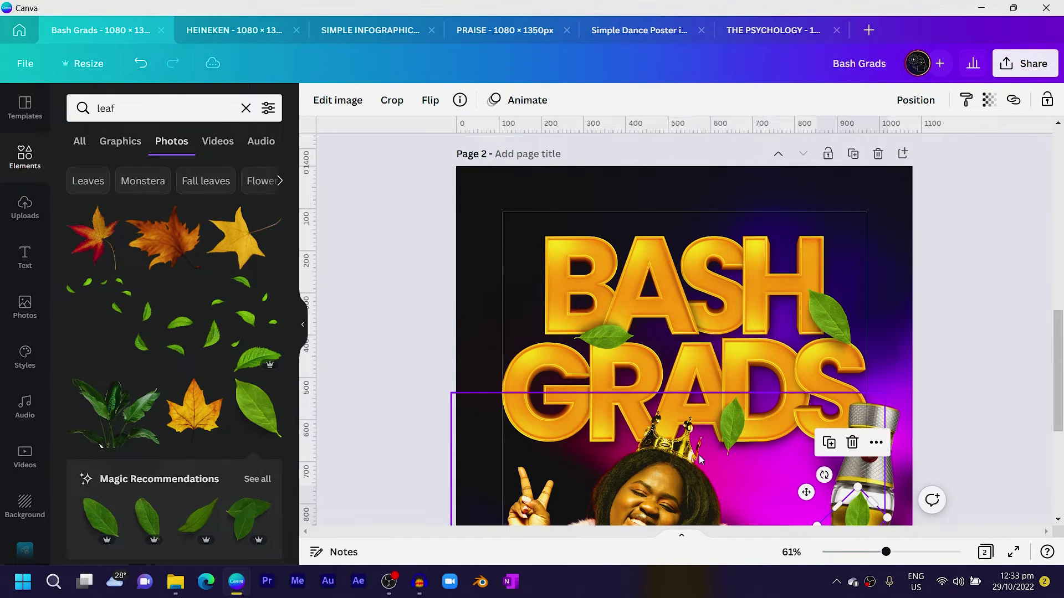
drag(866, 521, 750, 246)
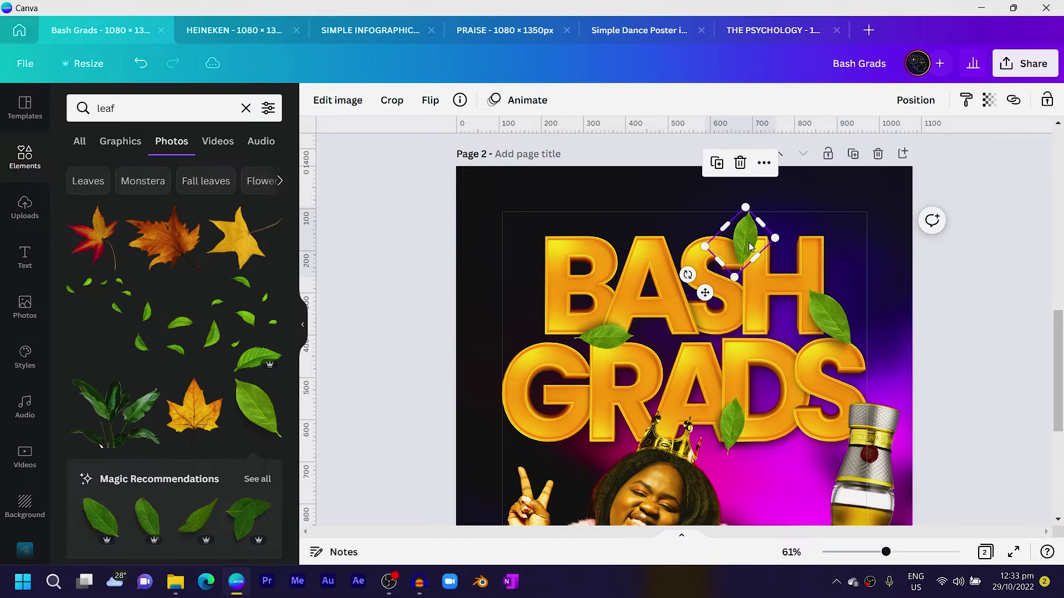
drag(688, 275, 754, 199)
key(ctrl+d)
drag(693, 238, 541, 214)
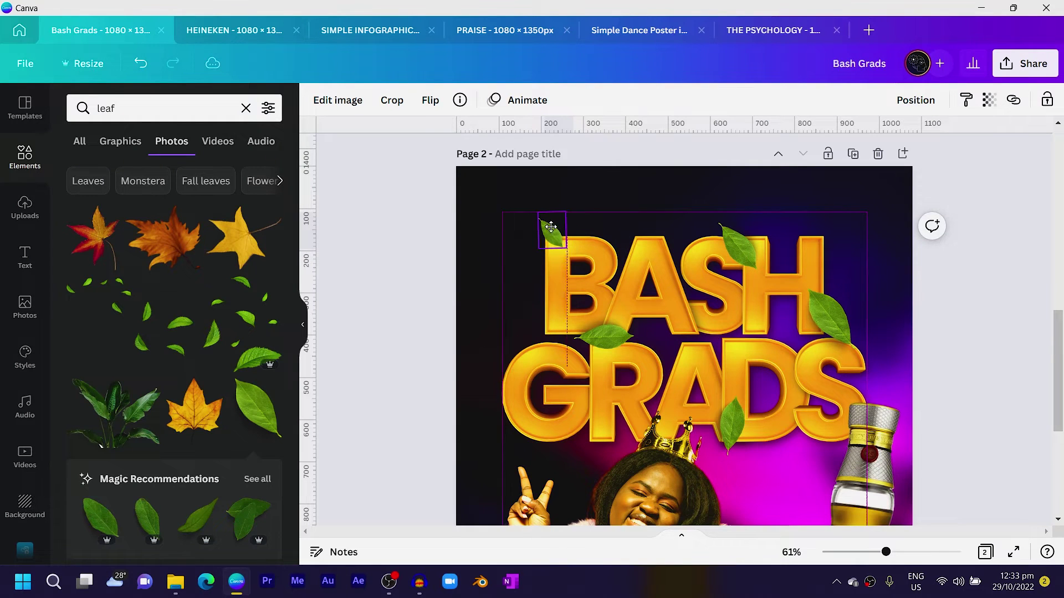
Set the blur of the leaf between BASH and GRADS to 29.
click(610, 331)
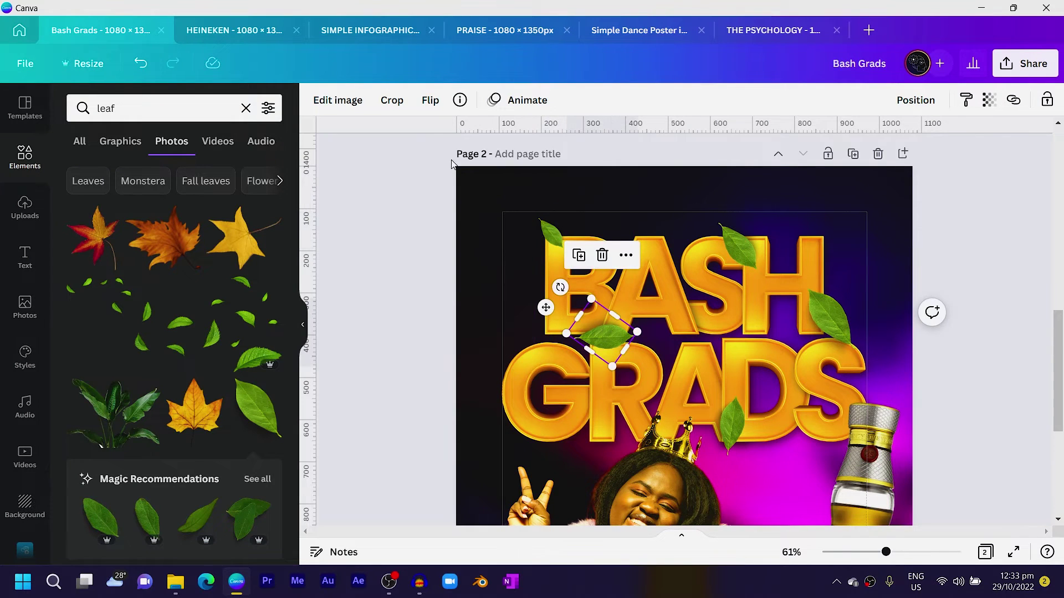
click(326, 97)
click(248, 344)
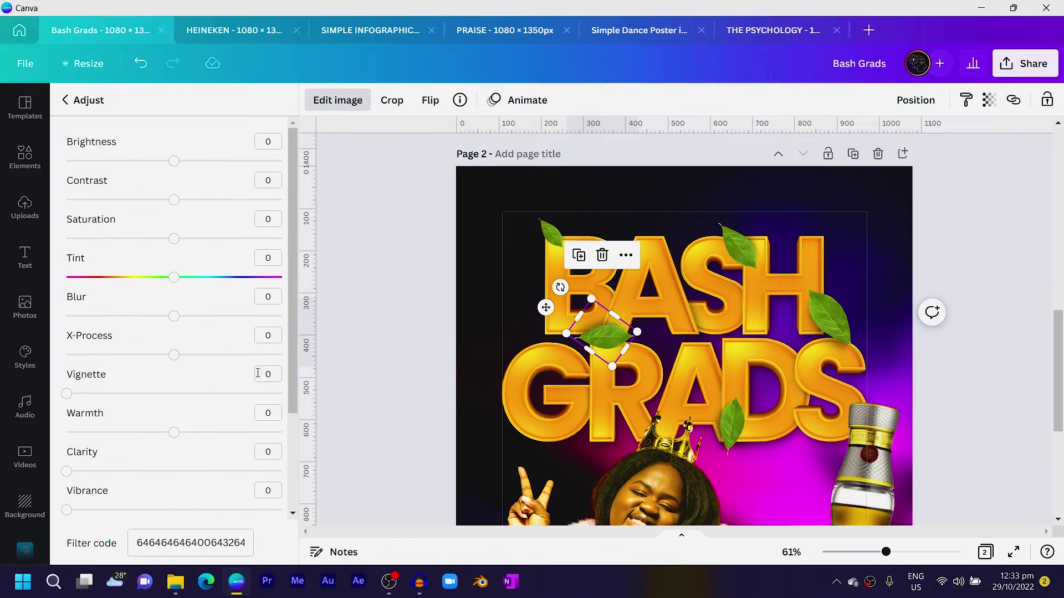
click(192, 317)
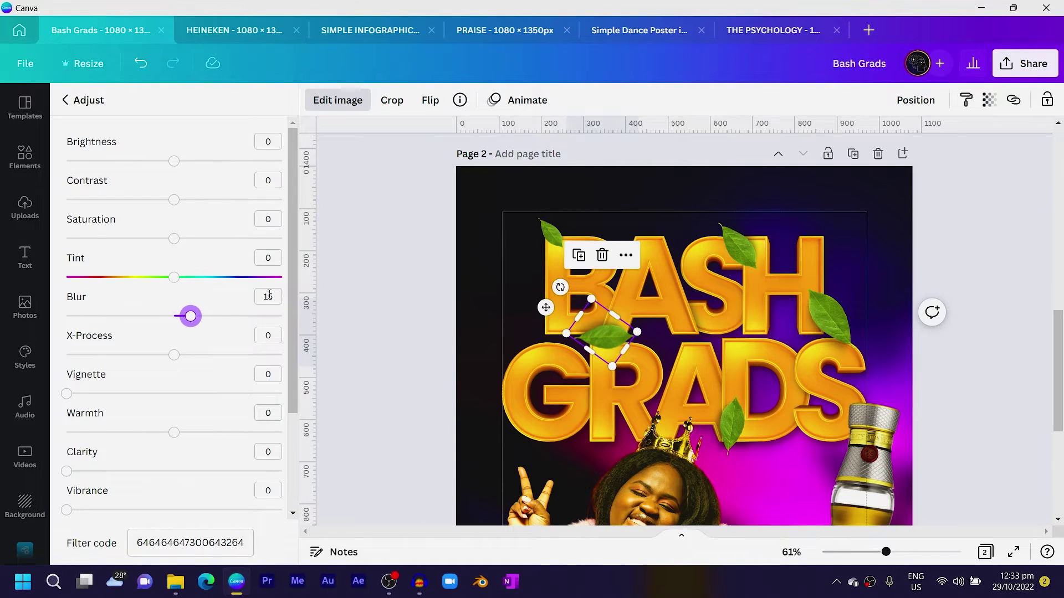
drag(192, 324, 206, 324)
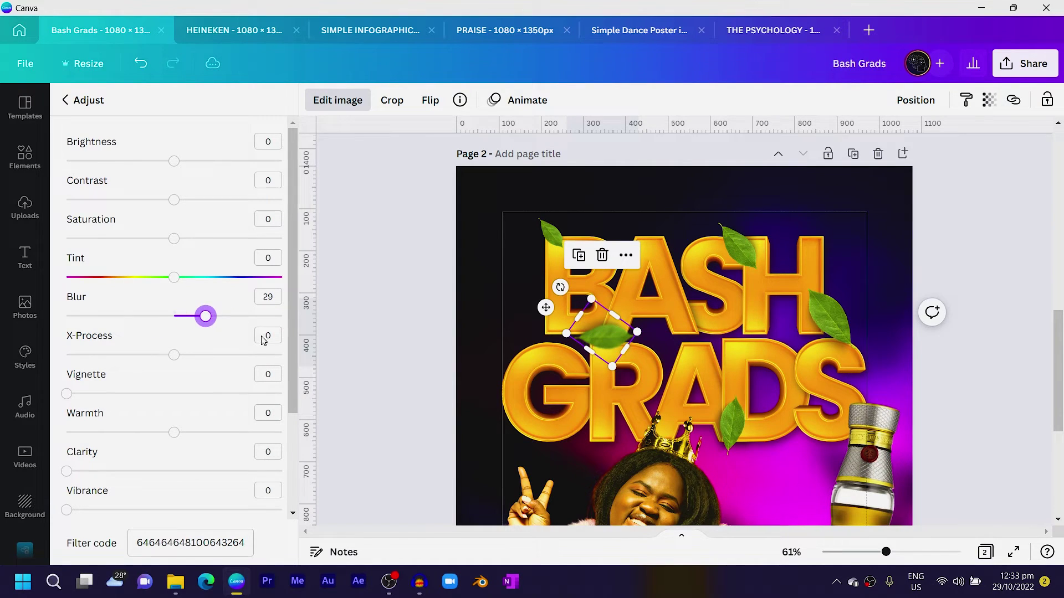
Set the blur of the leaf beside the D of GRADS to 26, and blur the leaf above the S of BASH more strongly.
click(733, 413)
click(203, 322)
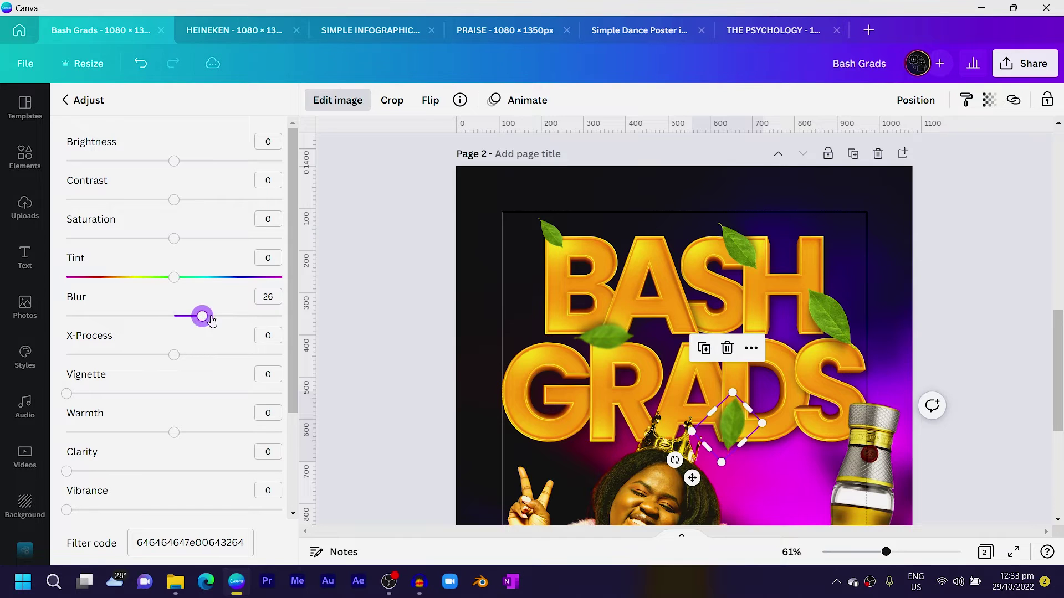
click(740, 241)
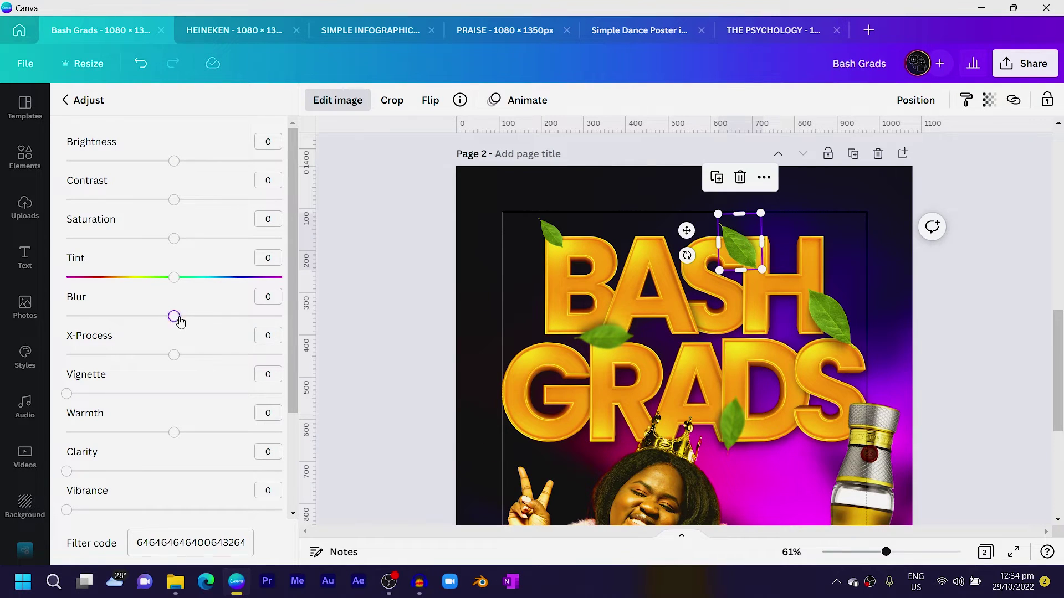
drag(179, 321, 235, 327)
Tuck the blurred leaves by the A and H of BASH behind the lettering, and nudge the leaf on the D of GRADS to the left.
drag(607, 334, 610, 325)
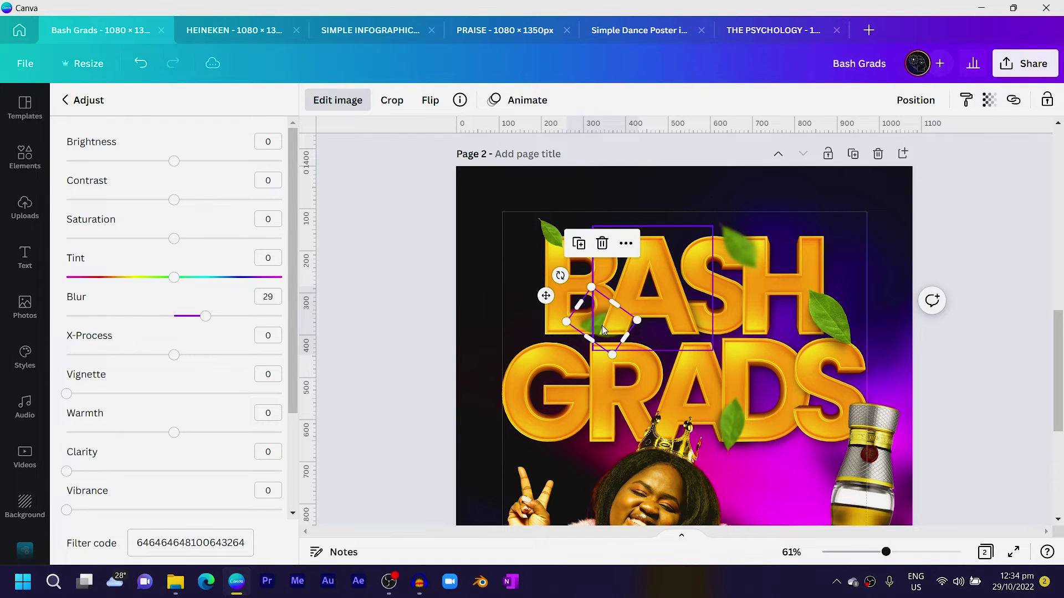
click(731, 430)
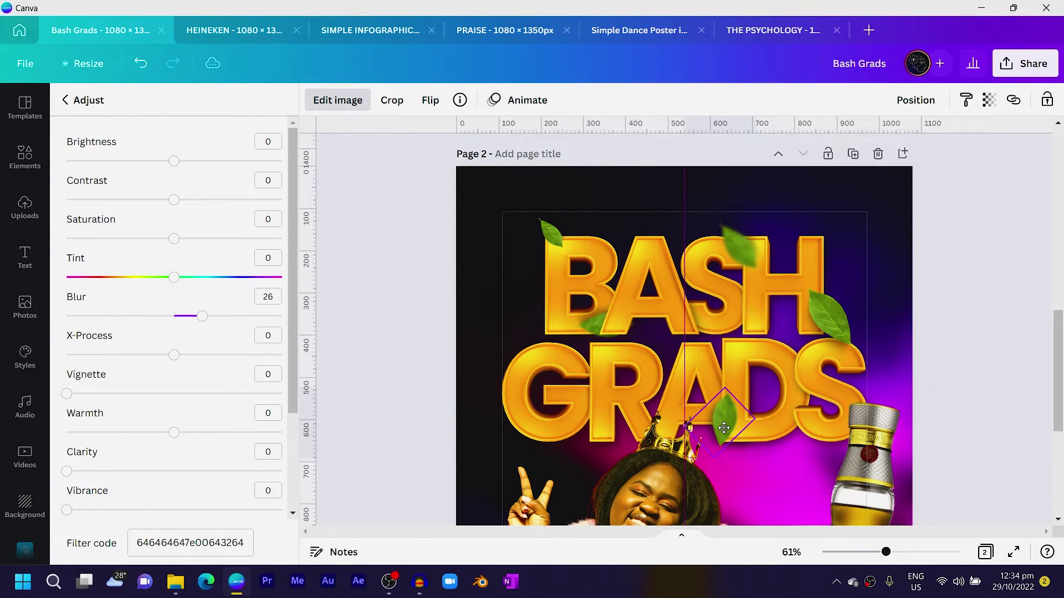
click(830, 321)
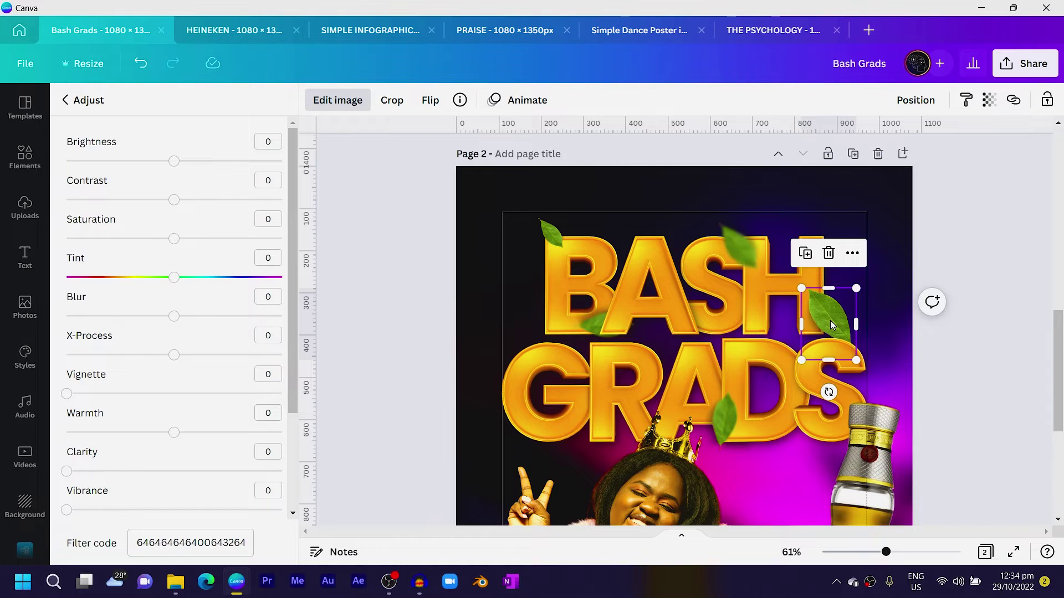
click(737, 244)
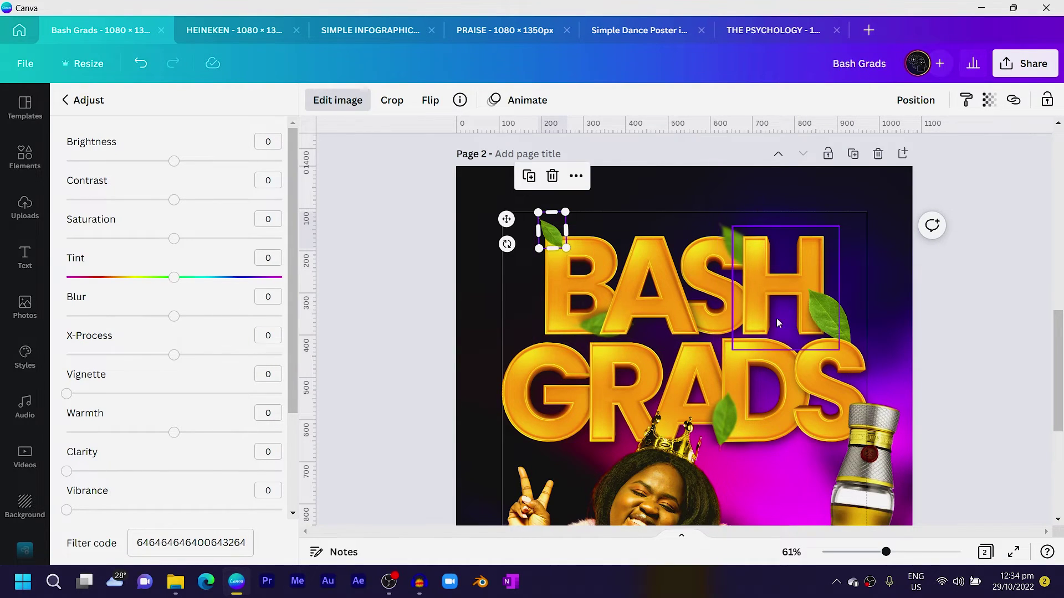
Place a copy of the small leaf over the S of BASH and set its blur to 46.
click(829, 312)
drag(829, 312, 713, 333)
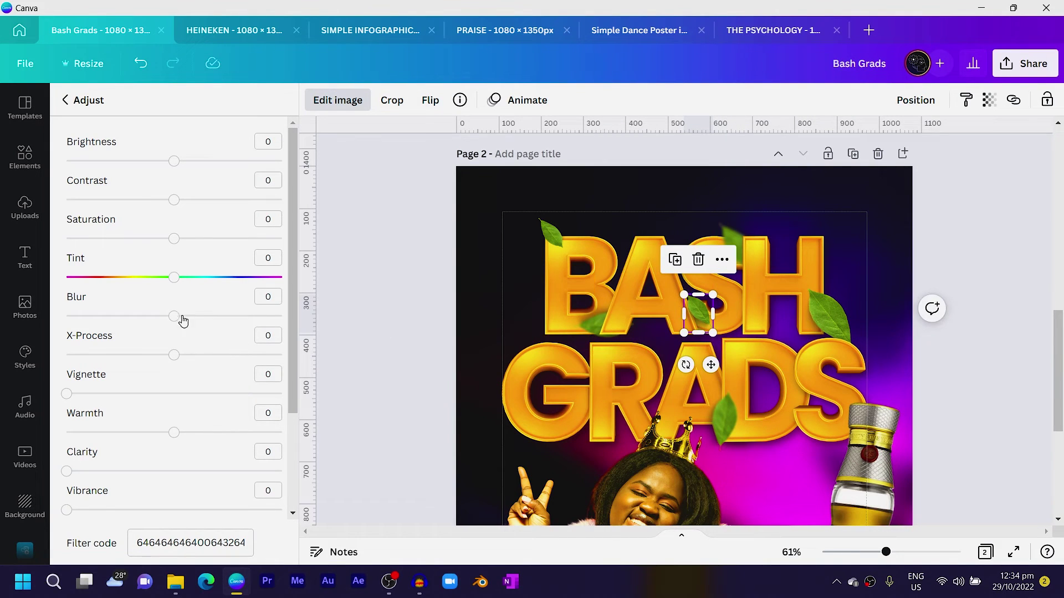
drag(192, 329, 223, 339)
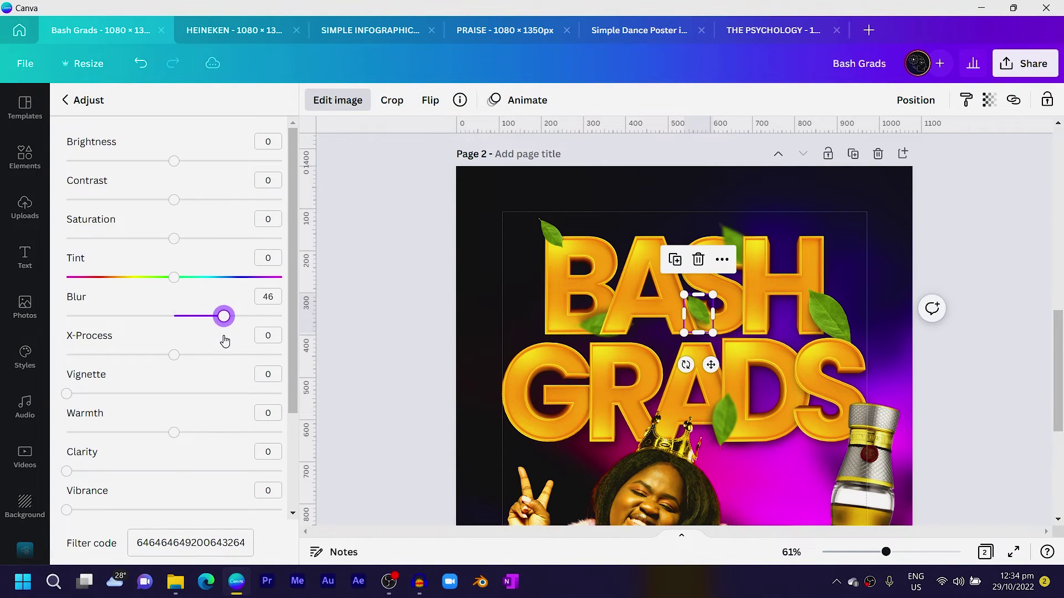
Duplicate the large leaf beside the H, move the copy to the lower left of the G in GRADS, and rotate it.
scroll(447, 347, down, 3)
click(829, 174)
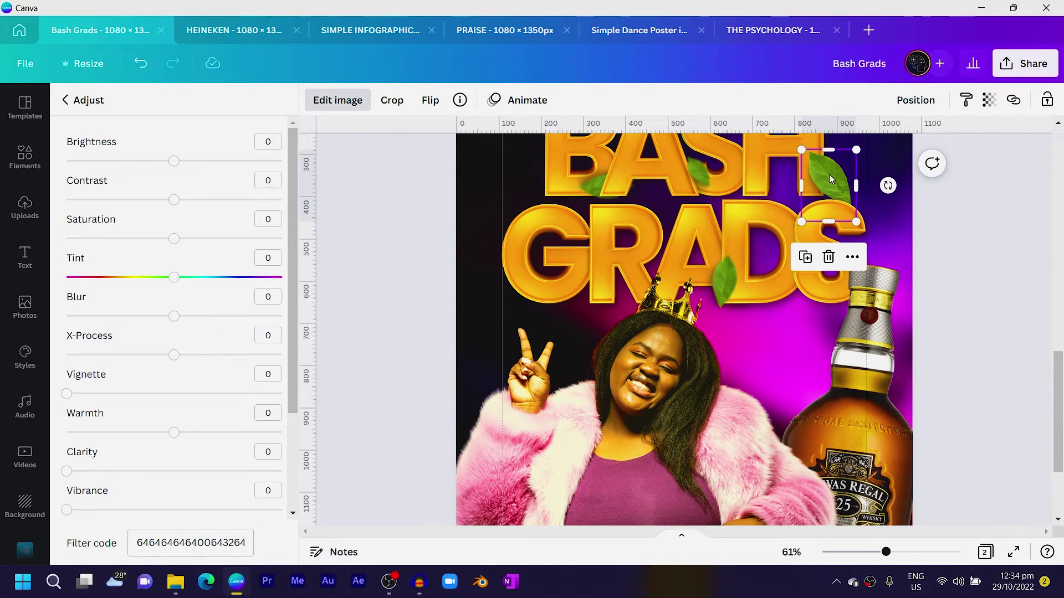
drag(827, 179, 510, 271)
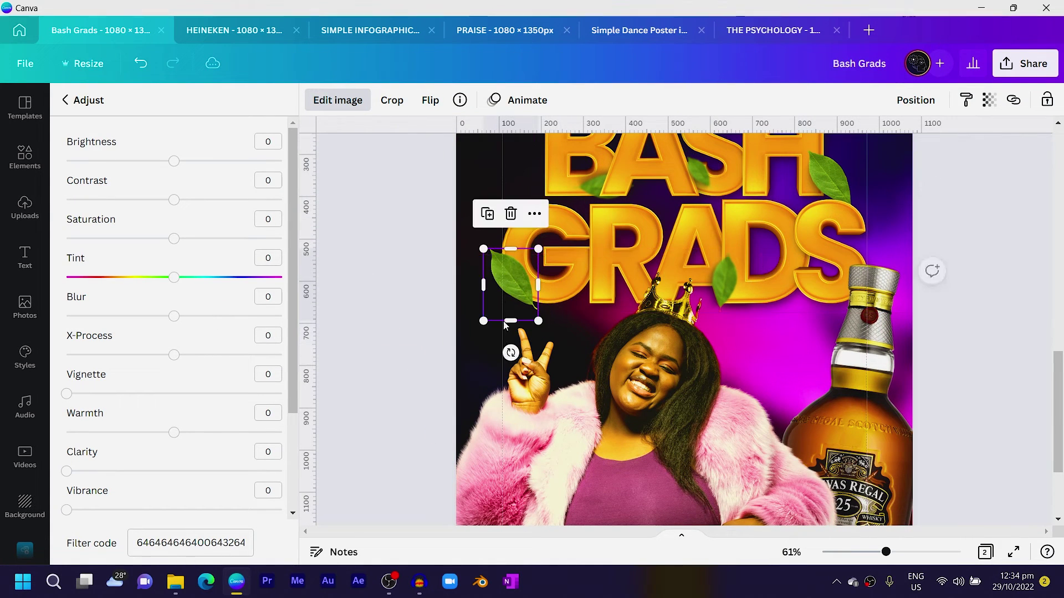
drag(510, 352, 516, 431)
Set the blur of the leaf copy over the coat's lower left to 29, and place a smaller copy beside the woman's hair.
scroll(529, 327, down, 3)
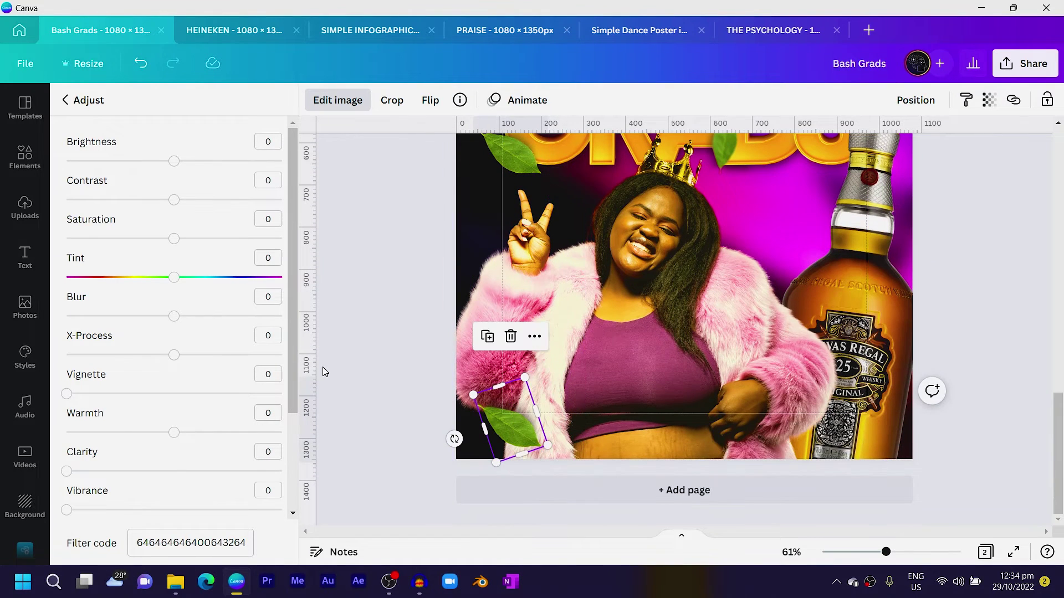
click(205, 316)
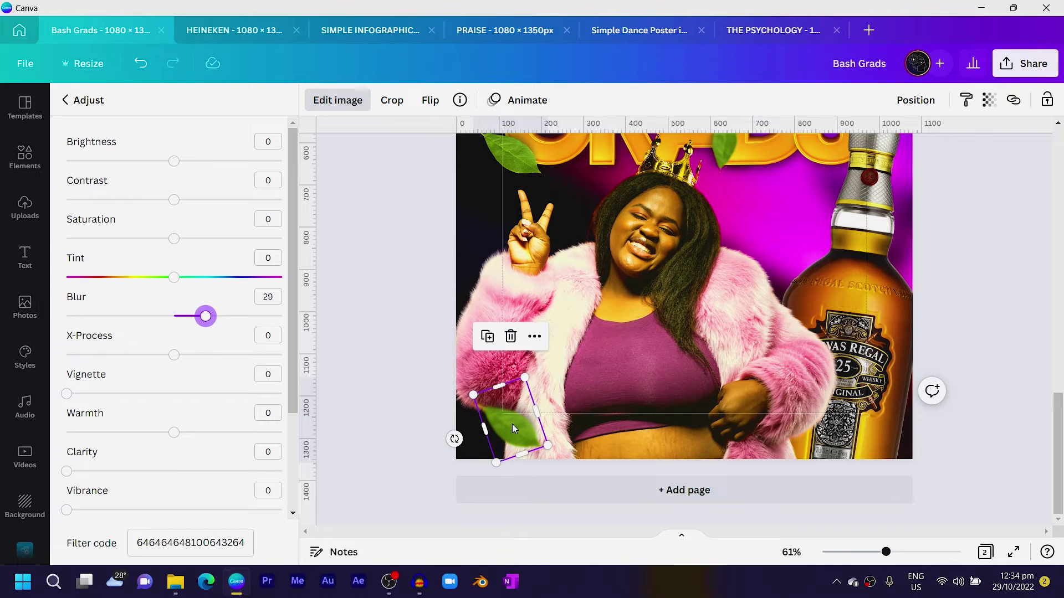
drag(512, 424, 678, 204)
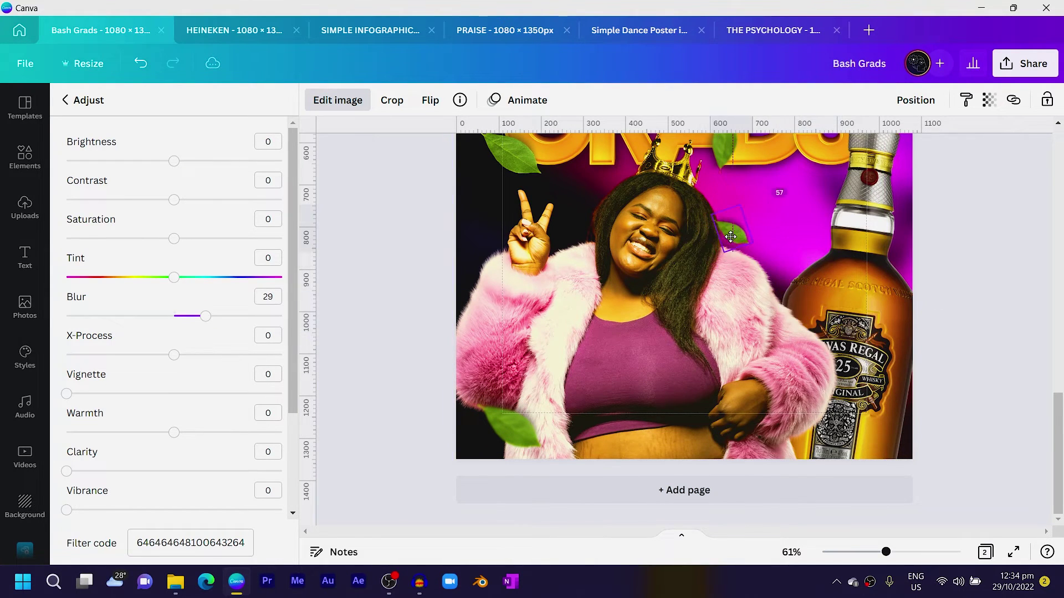
scroll(660, 308, up, 4)
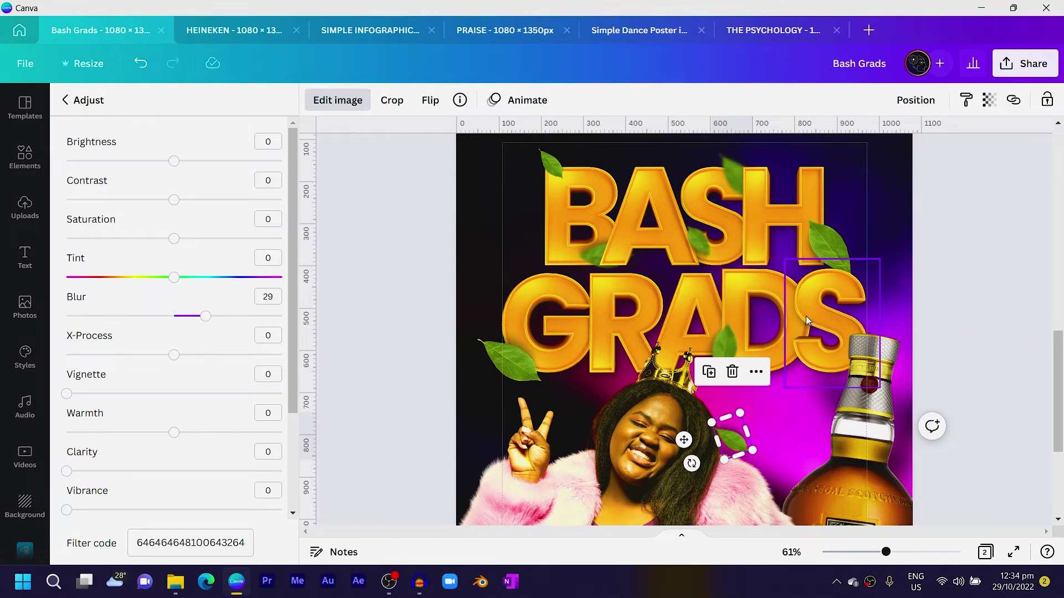
scroll(594, 288, down, 3)
scroll(639, 364, up, 4)
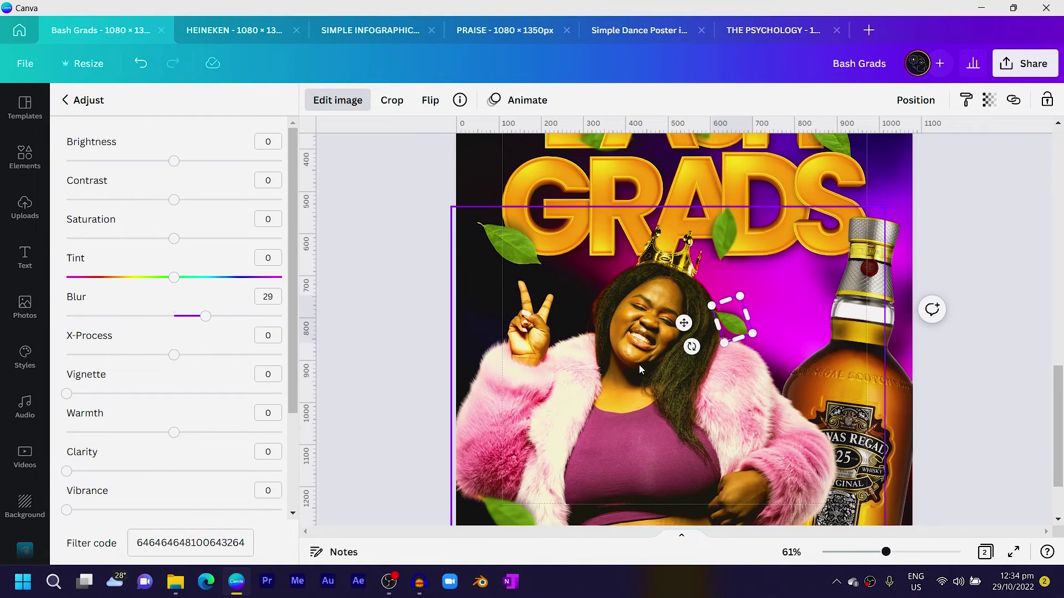
scroll(582, 346, down, 4)
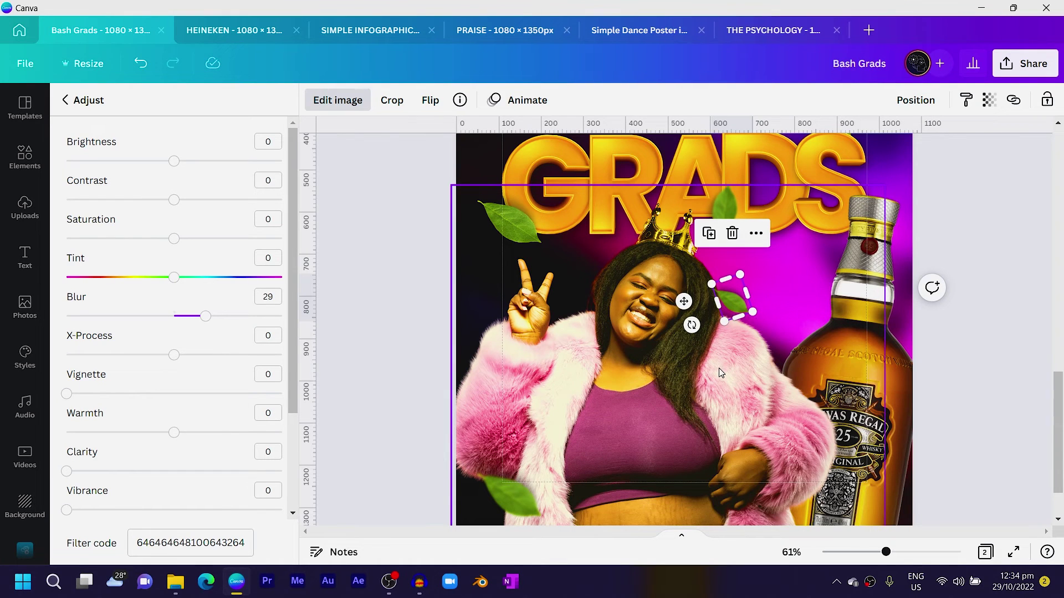
Add a Glow shadow effect to the crowned woman's photo.
click(618, 372)
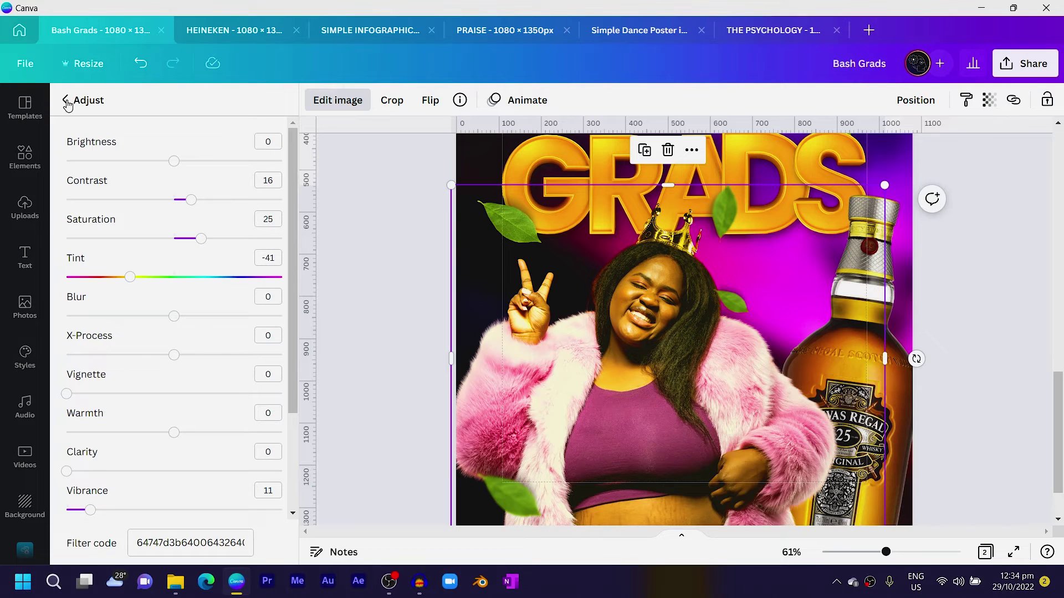
click(342, 100)
click(343, 100)
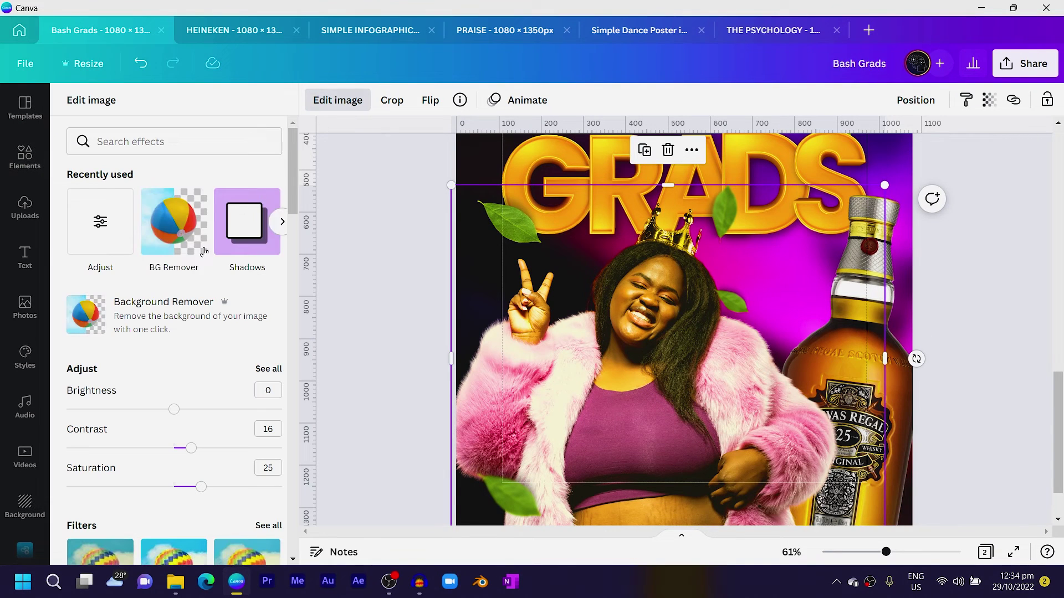
click(224, 257)
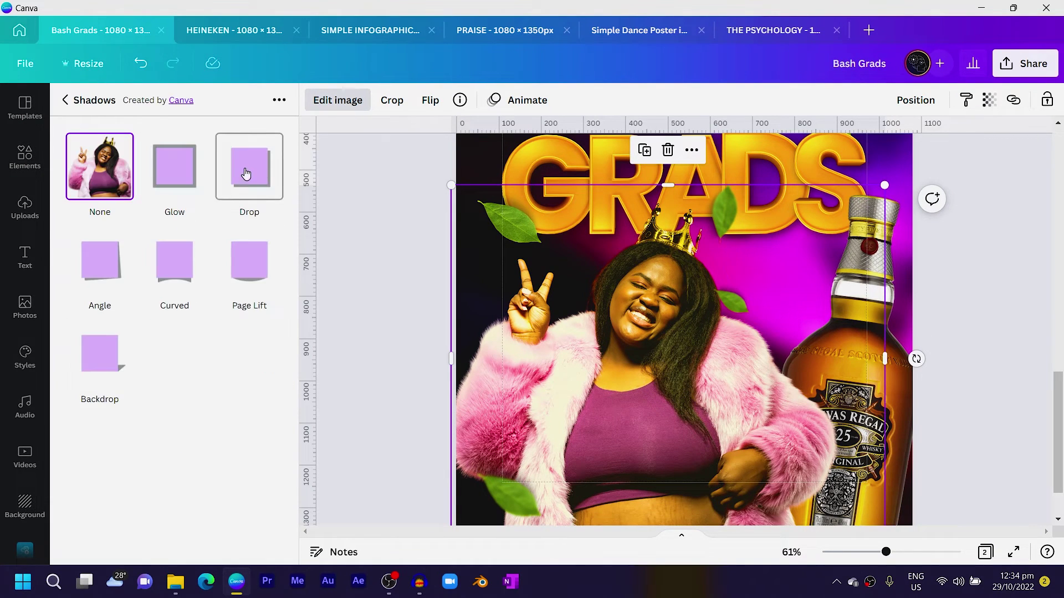
click(182, 165)
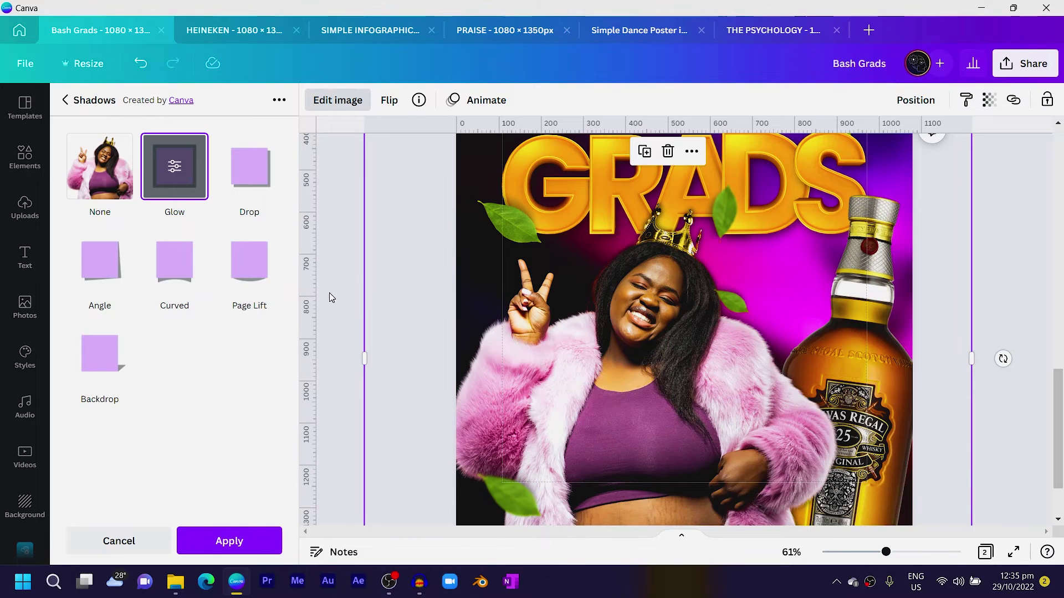
Set the woman's glow to size 9, transparency 71 and blur 0.
click(182, 183)
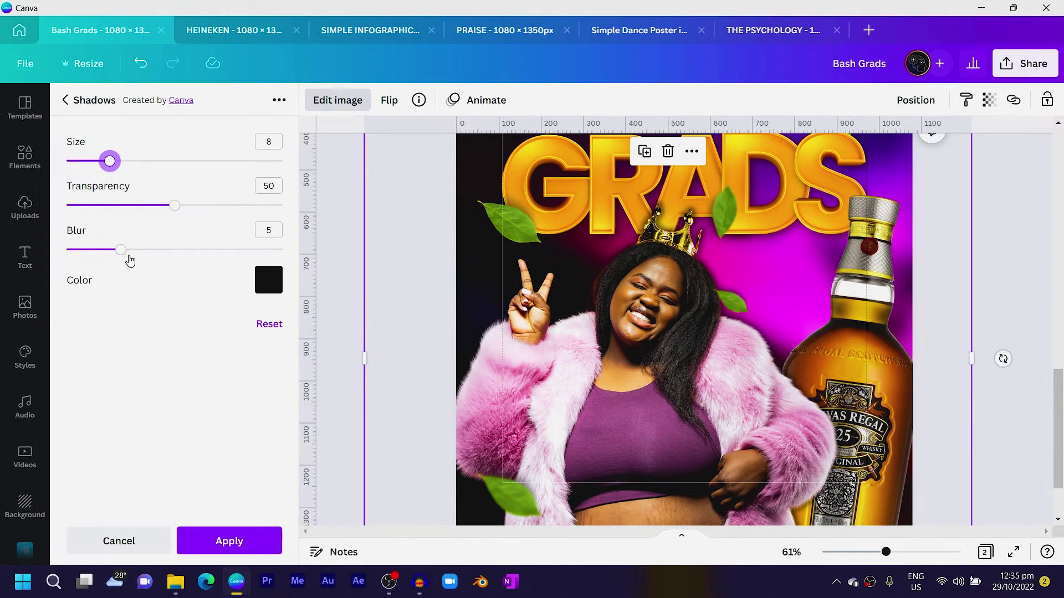
drag(188, 216, 221, 220)
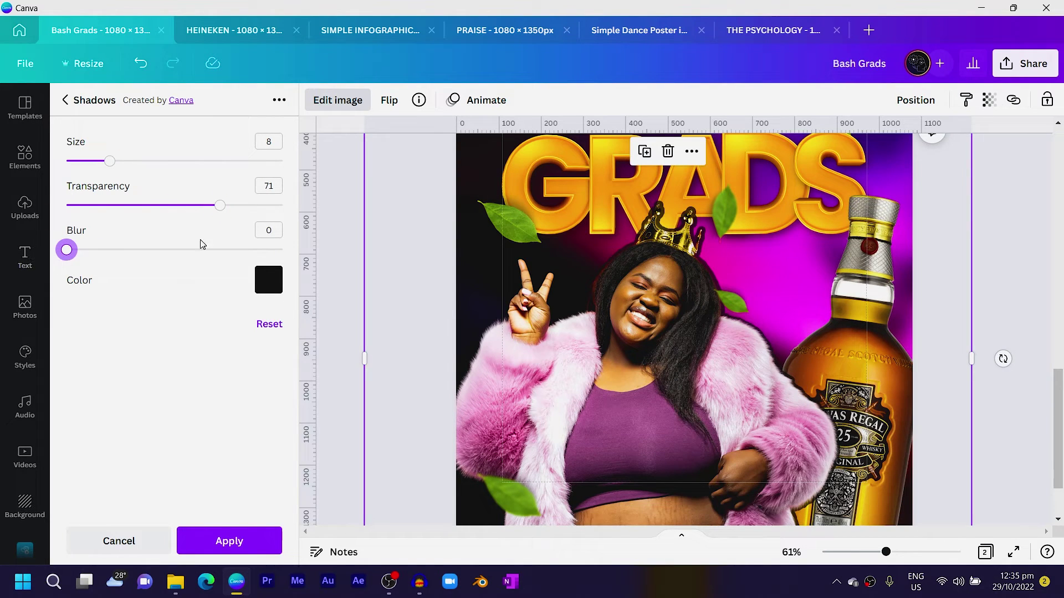
drag(108, 161, 122, 165)
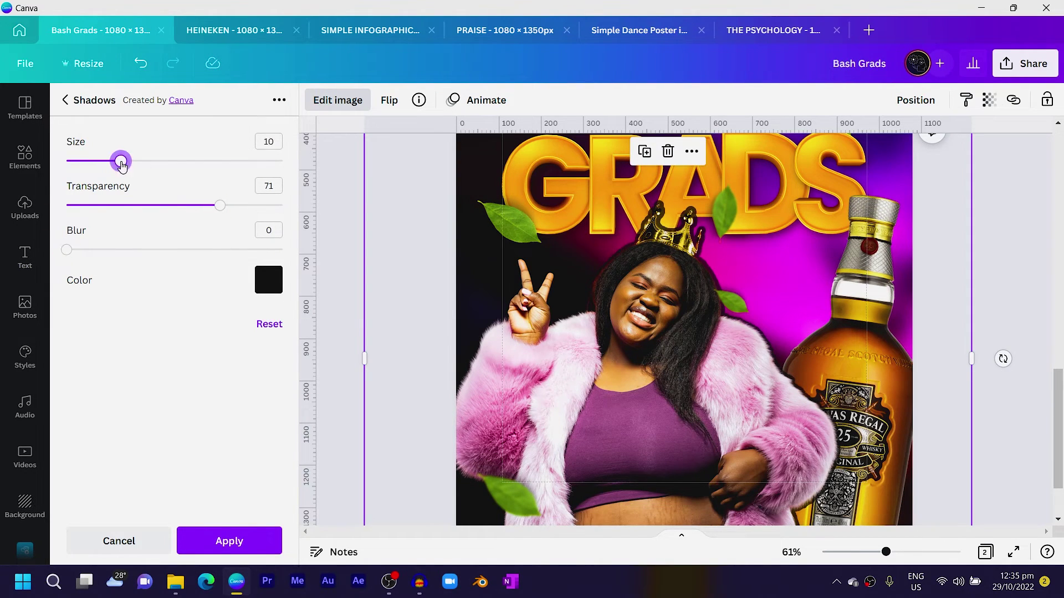
Try magenta #FA10E8, sampled from the background beside the woman, as her glow colour.
click(276, 290)
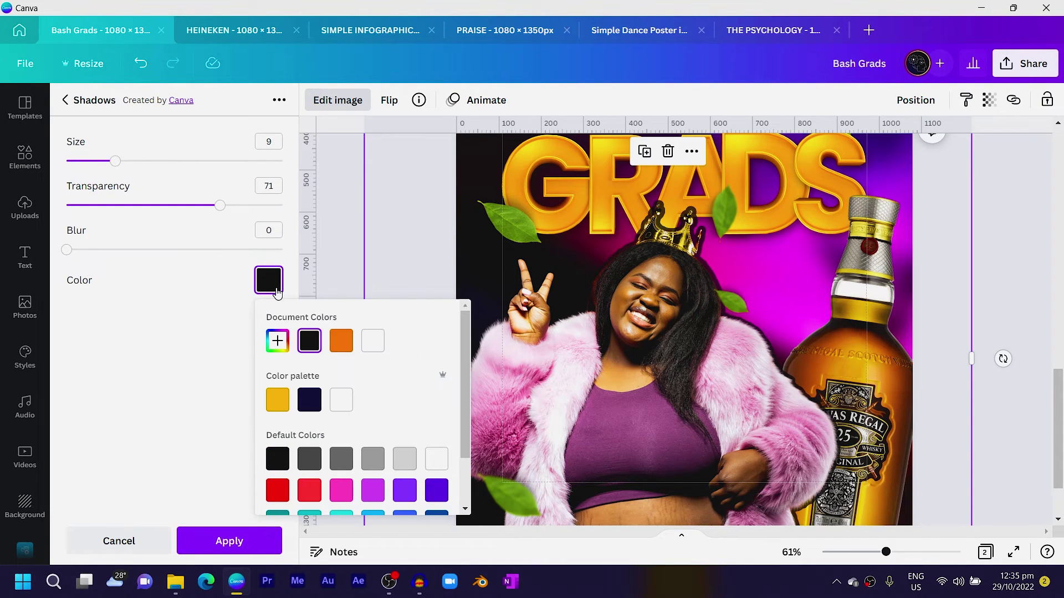
click(278, 341)
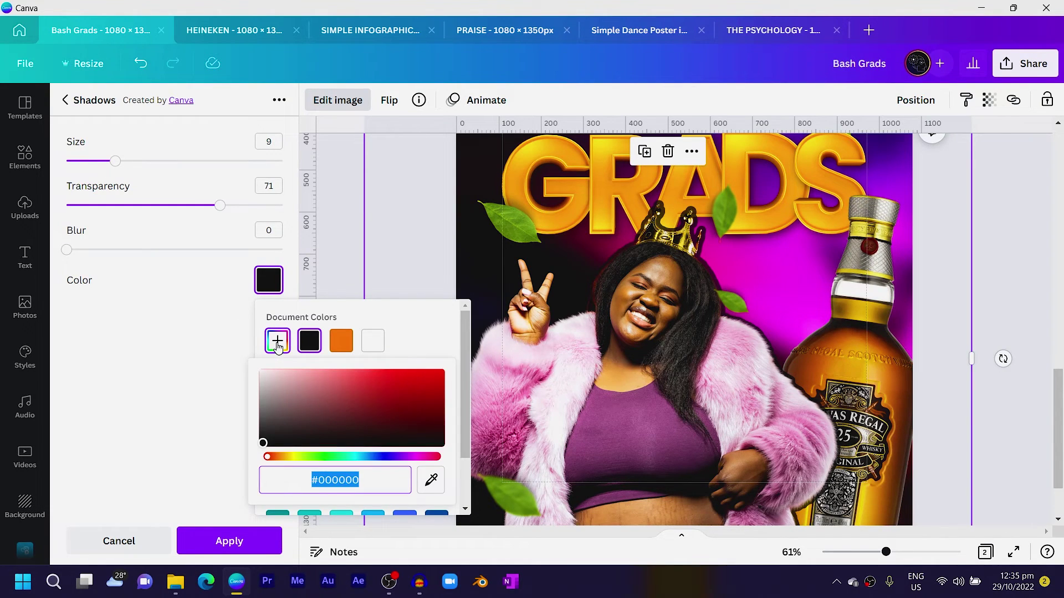
click(430, 480)
click(764, 261)
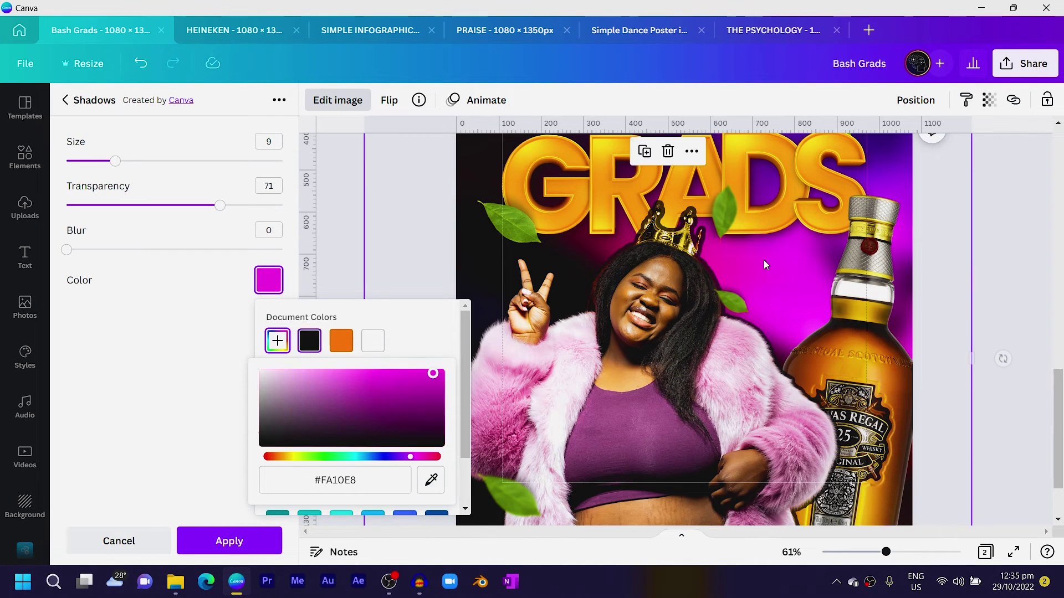
scroll(673, 344, up, 1)
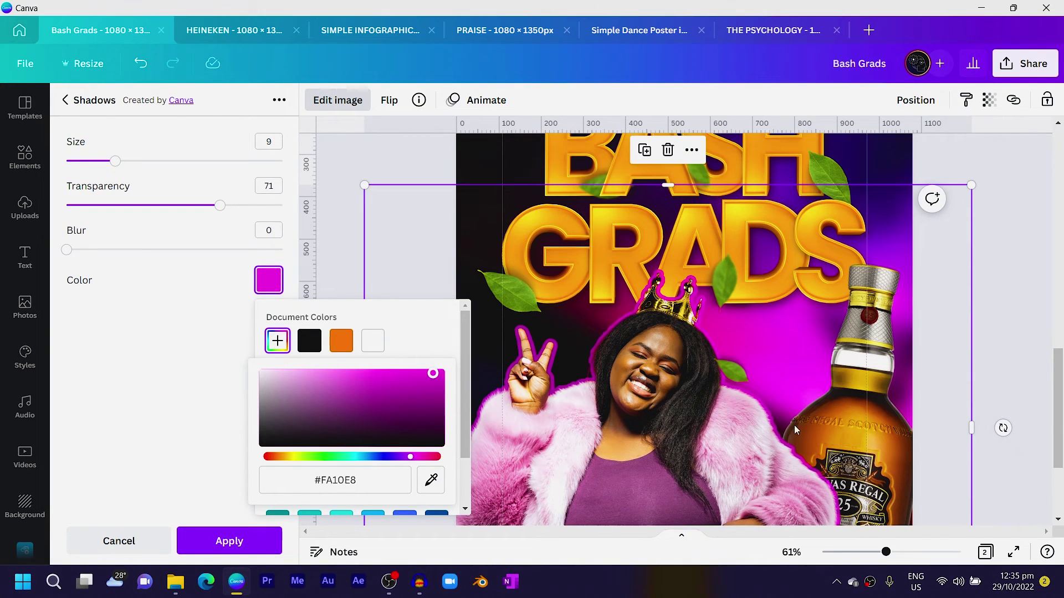
Change the woman's glow colour to orange #E17A01, sampled from the whisky bottle.
click(430, 491)
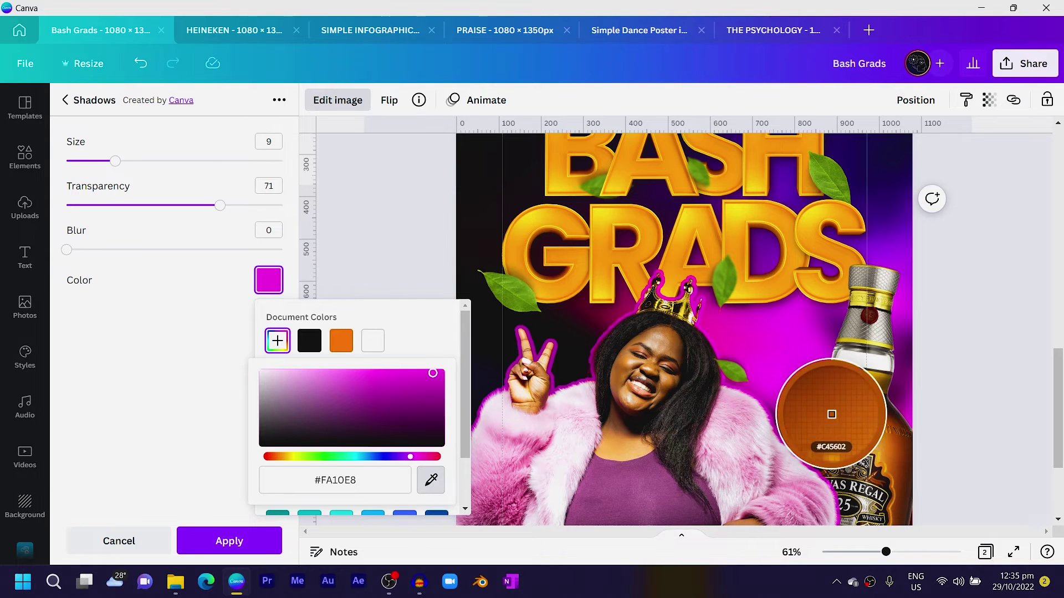
click(844, 420)
scroll(705, 408, down, 2)
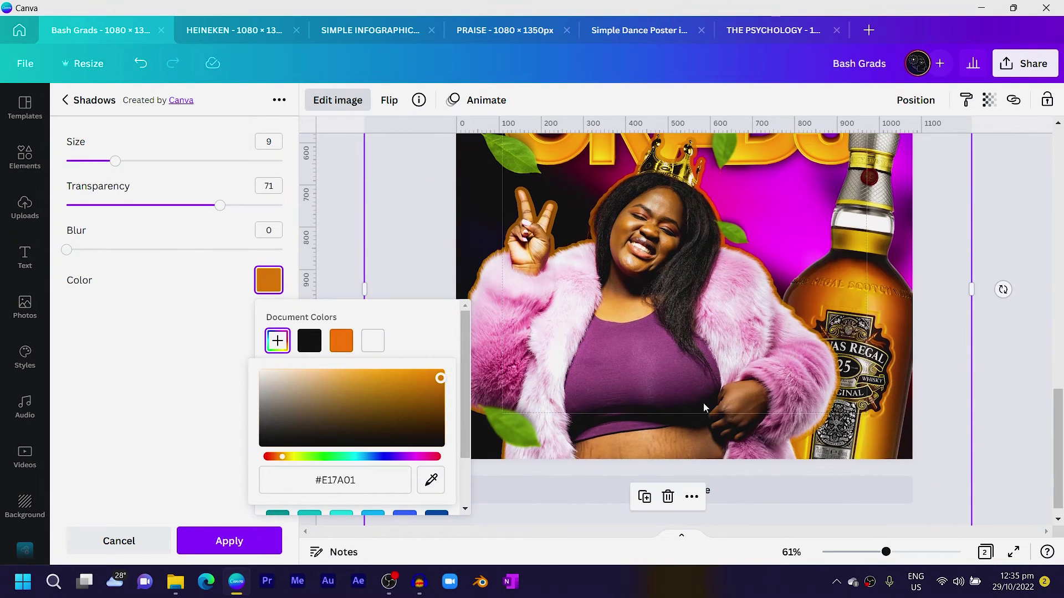
scroll(623, 385, up, 2)
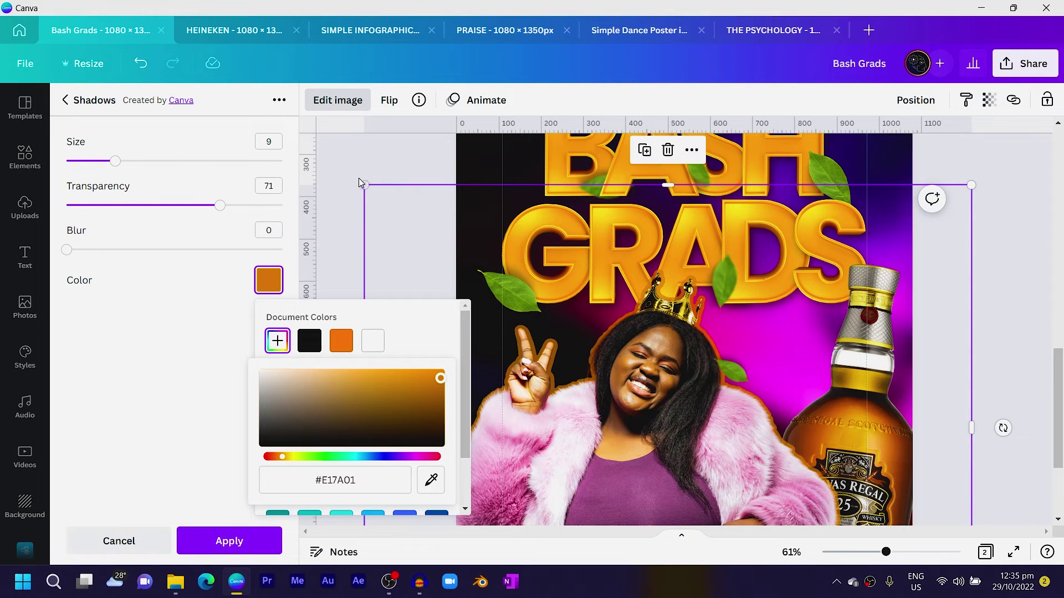
click(327, 159)
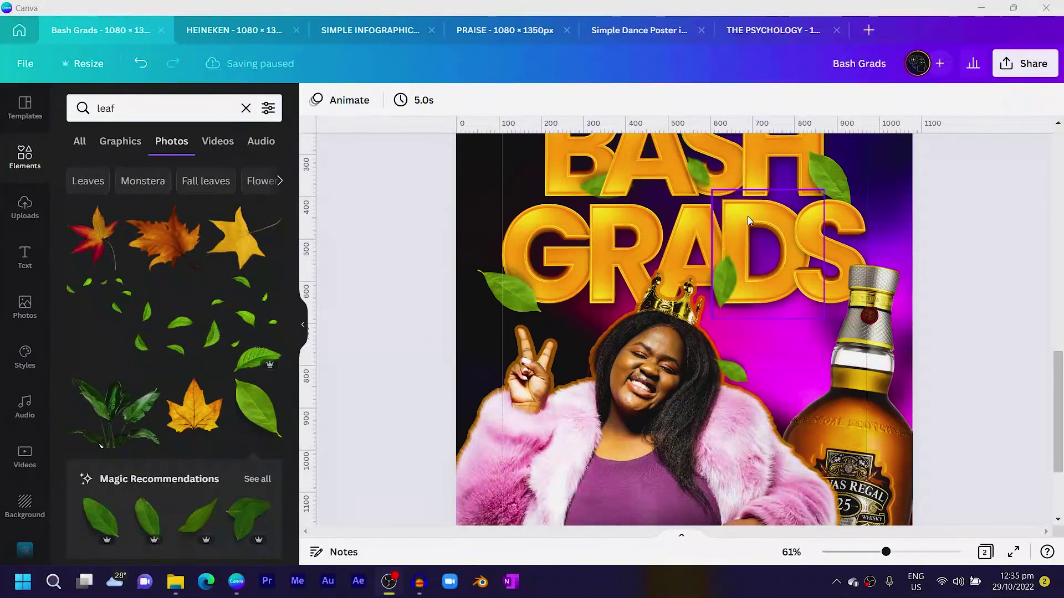
Copy the filter code from the image adjustments of the letter D in GRADS.
click(747, 215)
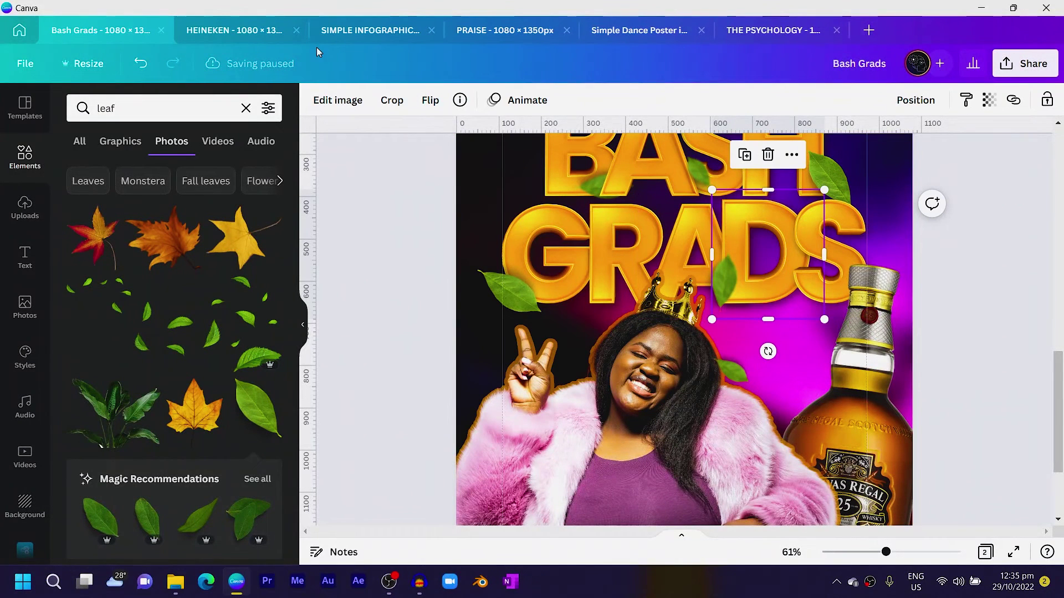
click(336, 102)
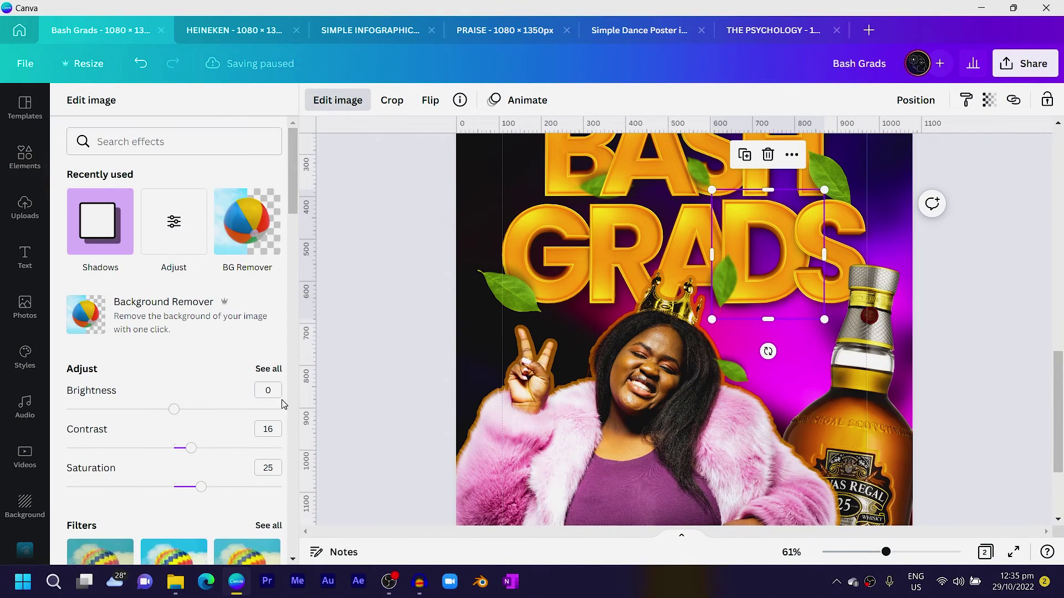
click(268, 369)
click(218, 535)
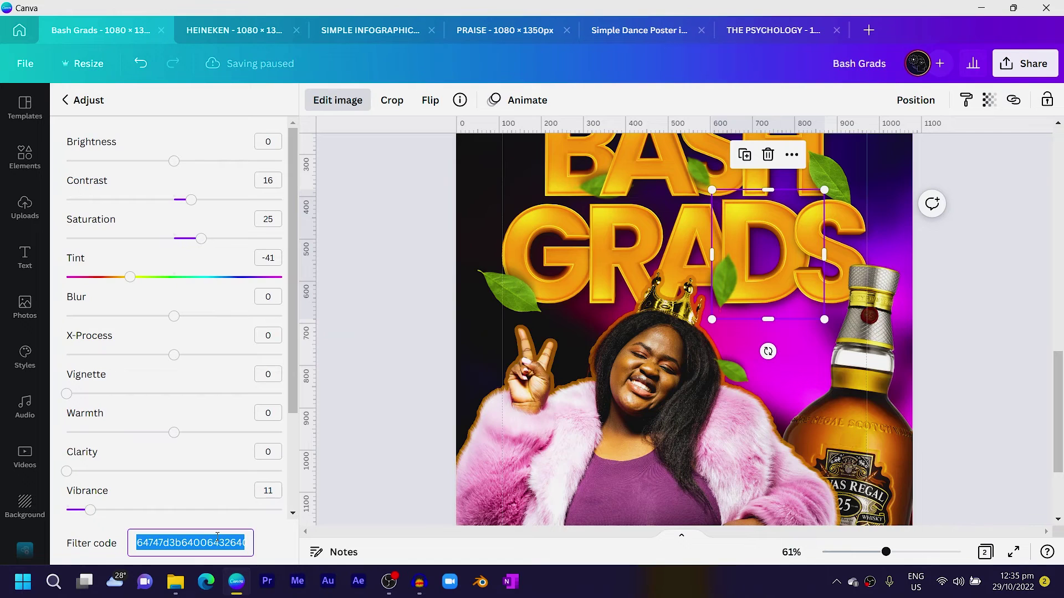
Apply the copied filter code to the woman's photo, giving contrast 16, saturation 25, tint -41 and vibrance 11.
click(594, 432)
click(244, 544)
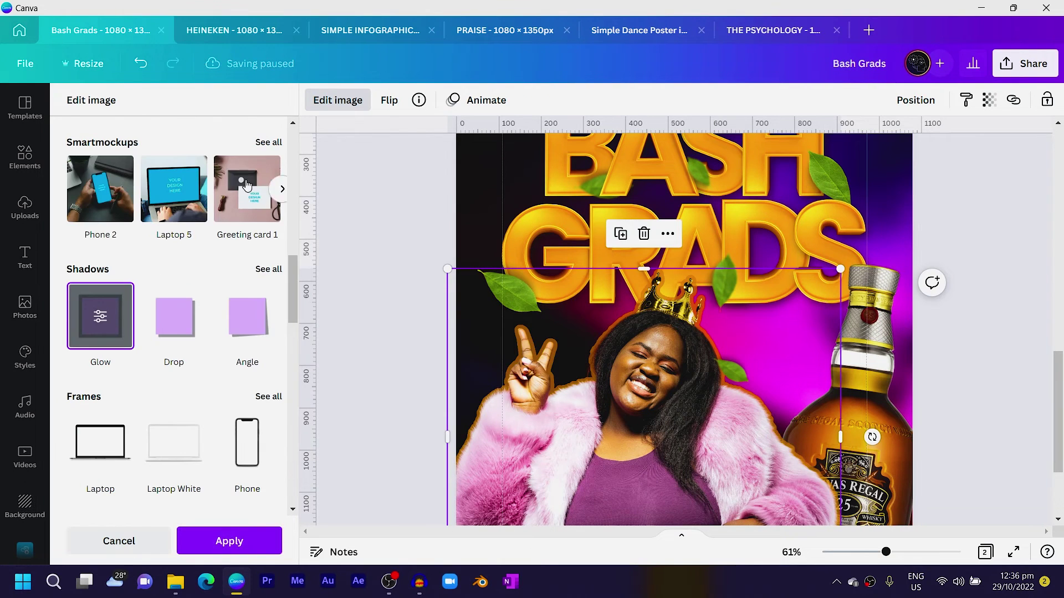
click(359, 103)
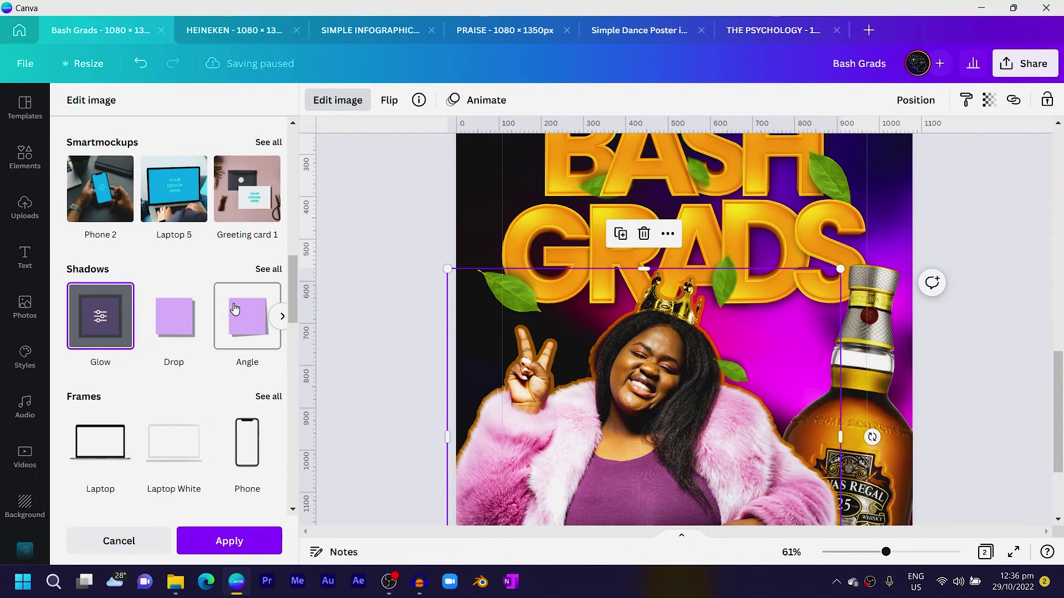
scroll(235, 309, up, 10)
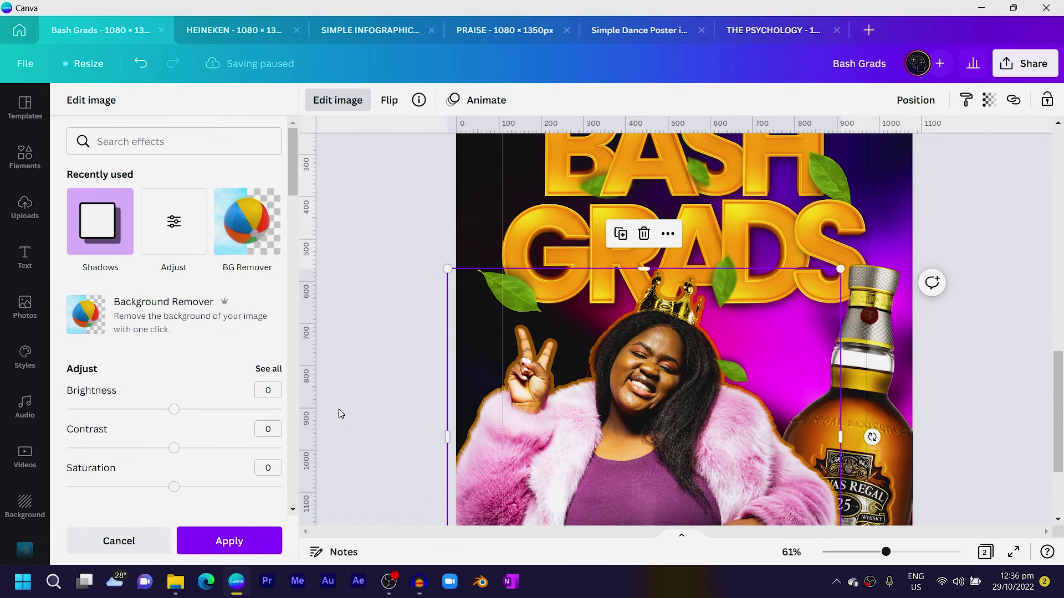
click(271, 370)
triple_click(228, 542)
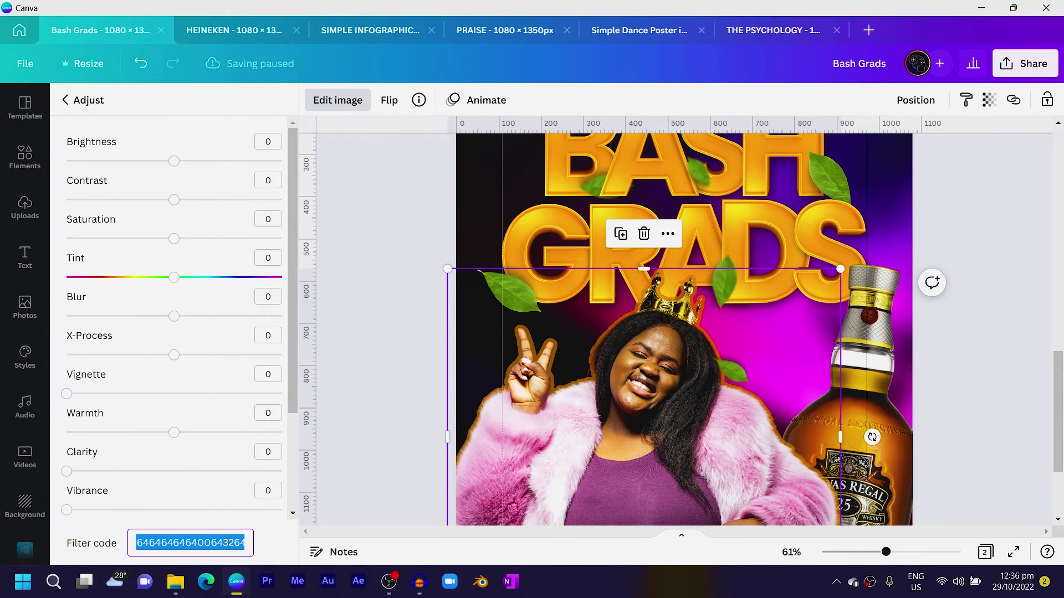
key(ctrl+v)
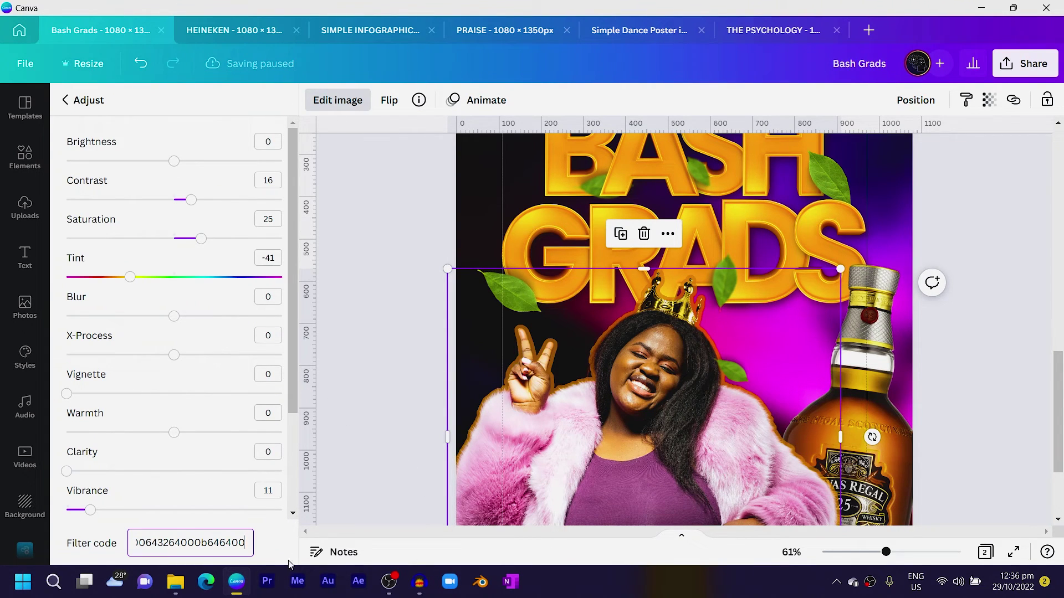
key(Escape)
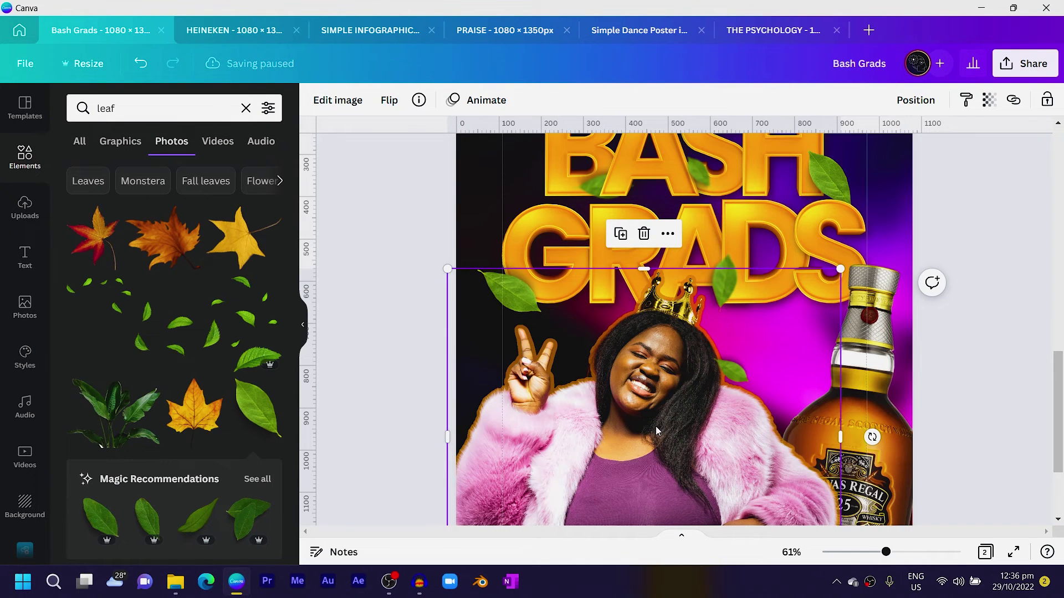
click(334, 100)
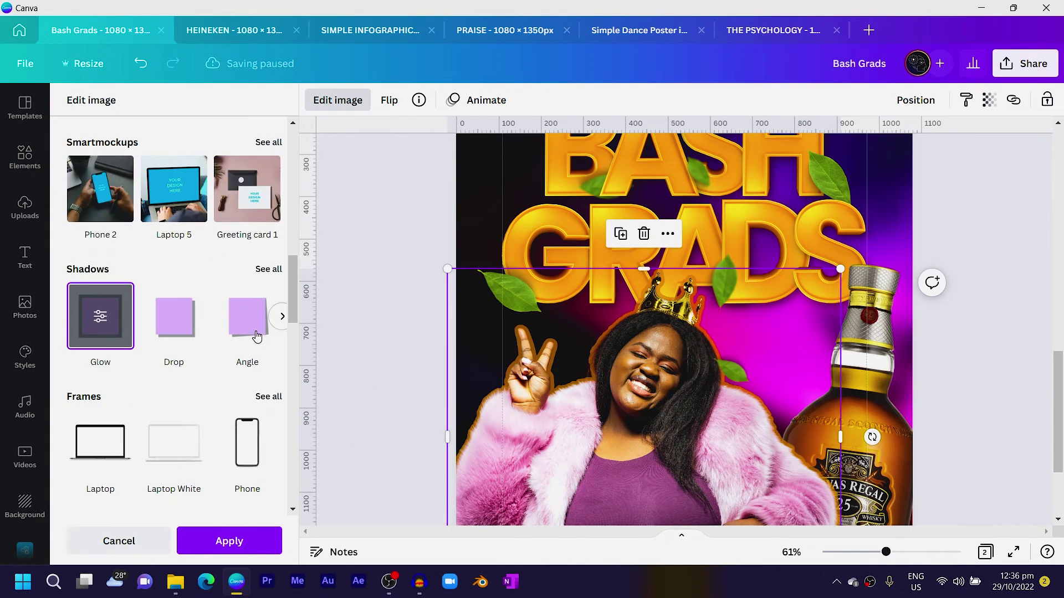
scroll(244, 332, up, 4)
scroll(248, 227, up, 5)
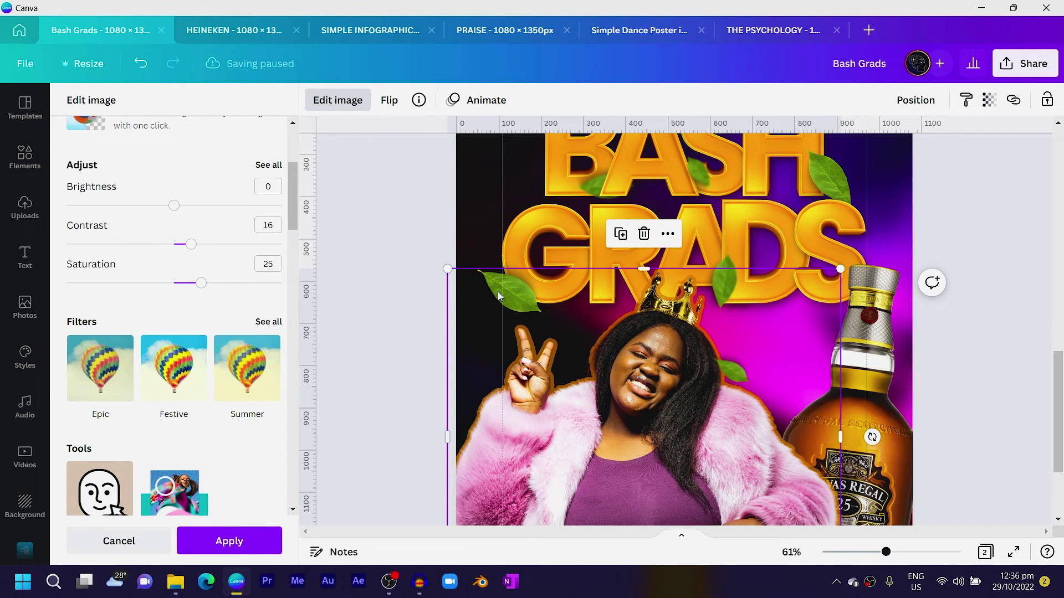
Copy the orange badge, THUR, SEPT and the 5PM venue text from the finished flyer page beside the crown, and move the small leaf near the raised hand.
scroll(745, 374, up, 2)
scroll(745, 373, down, 10)
scroll(776, 300, up, 2)
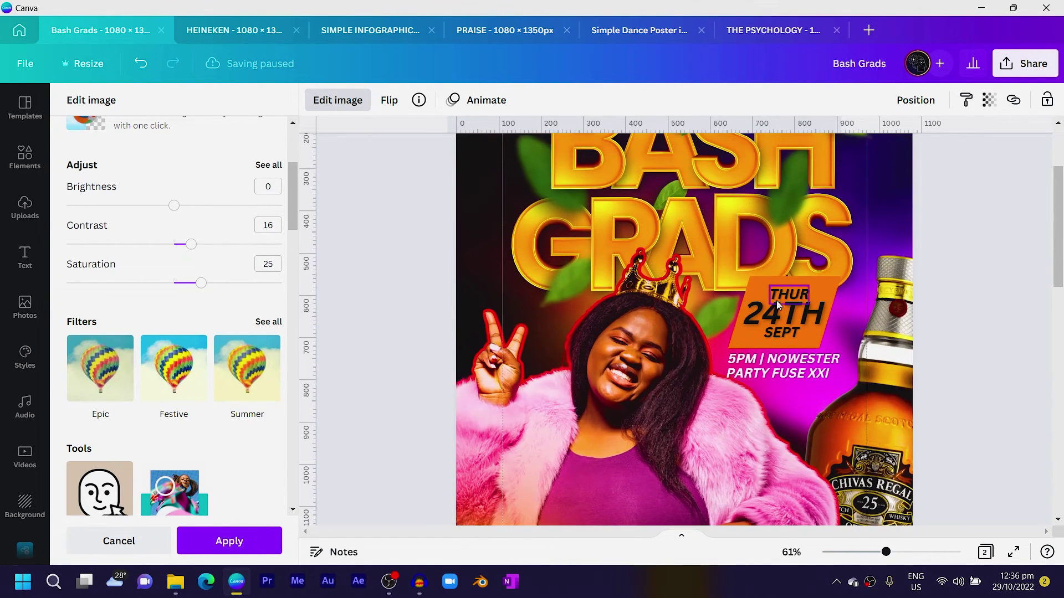
click(828, 284)
click(778, 294)
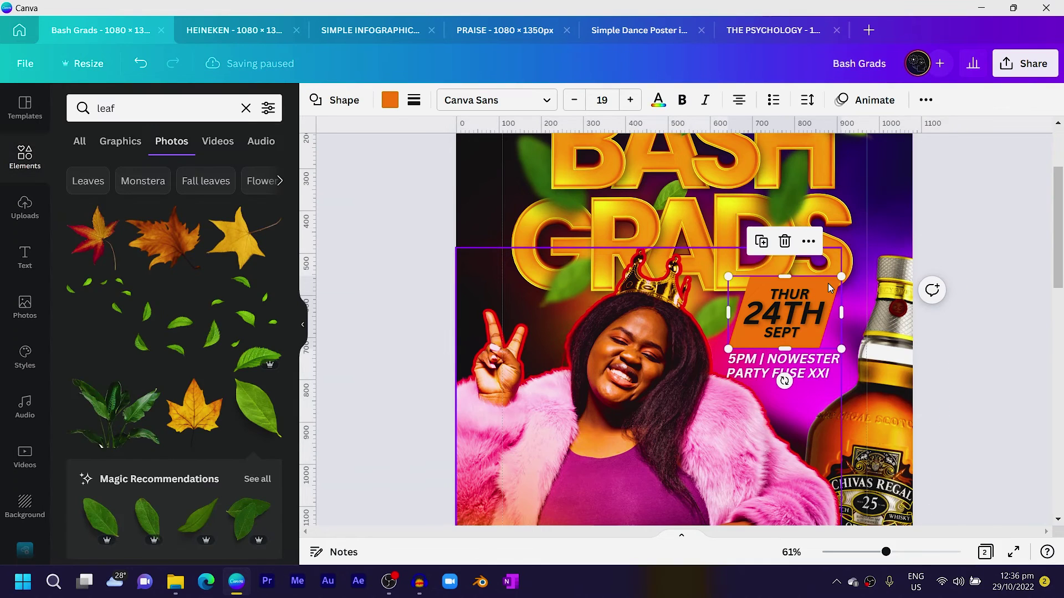
shift+click(781, 293)
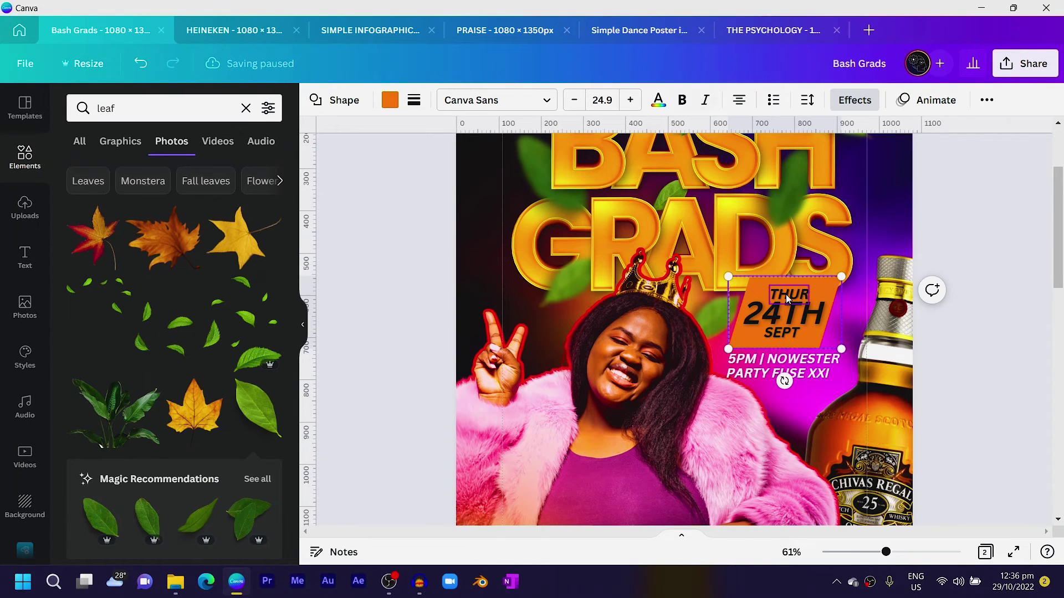
shift+click(767, 367)
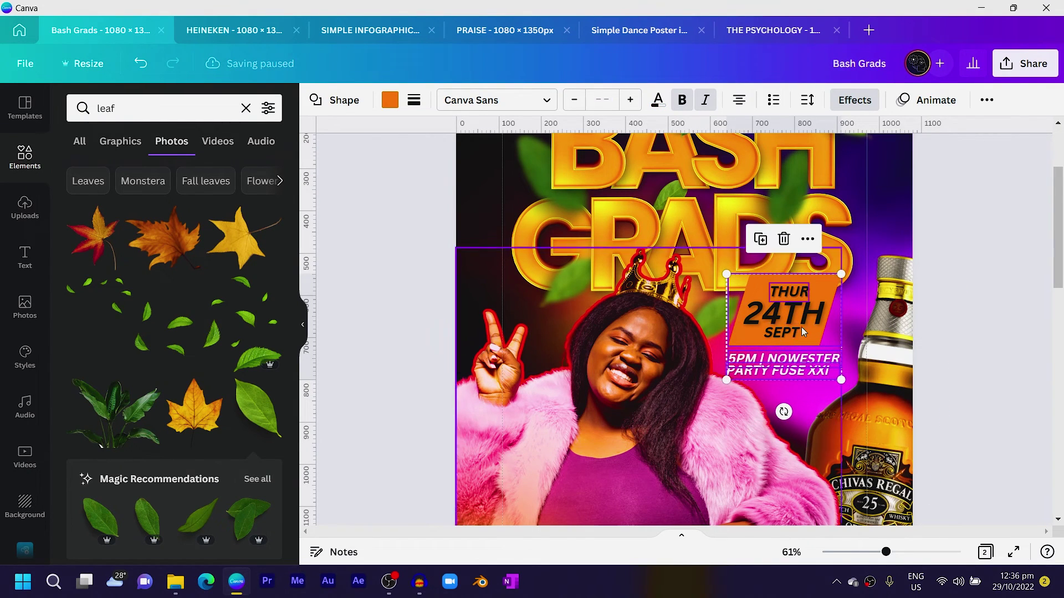
scroll(789, 336, down, 5)
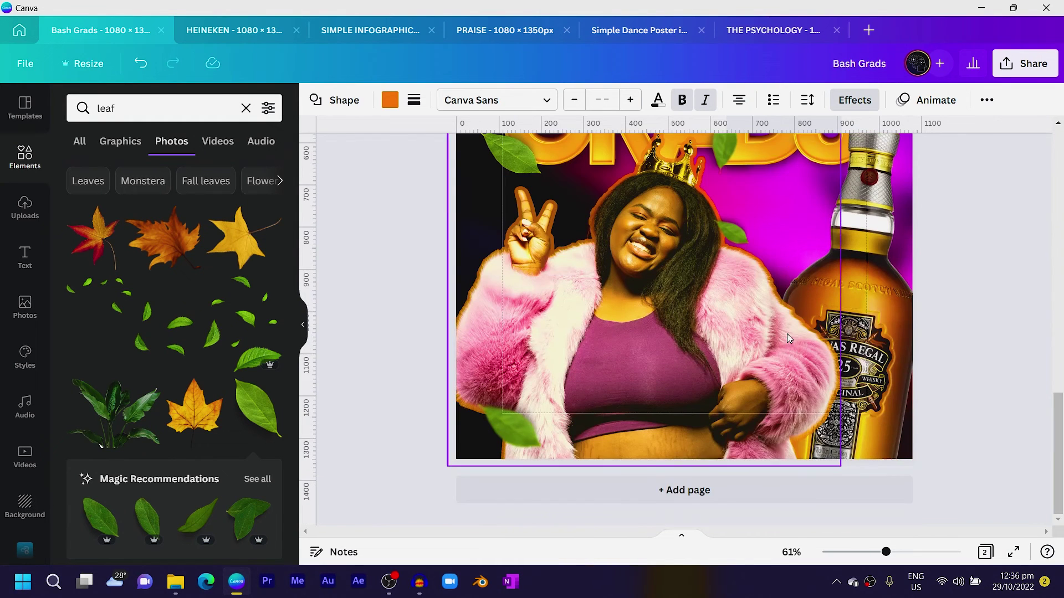
drag(784, 164, 783, 195)
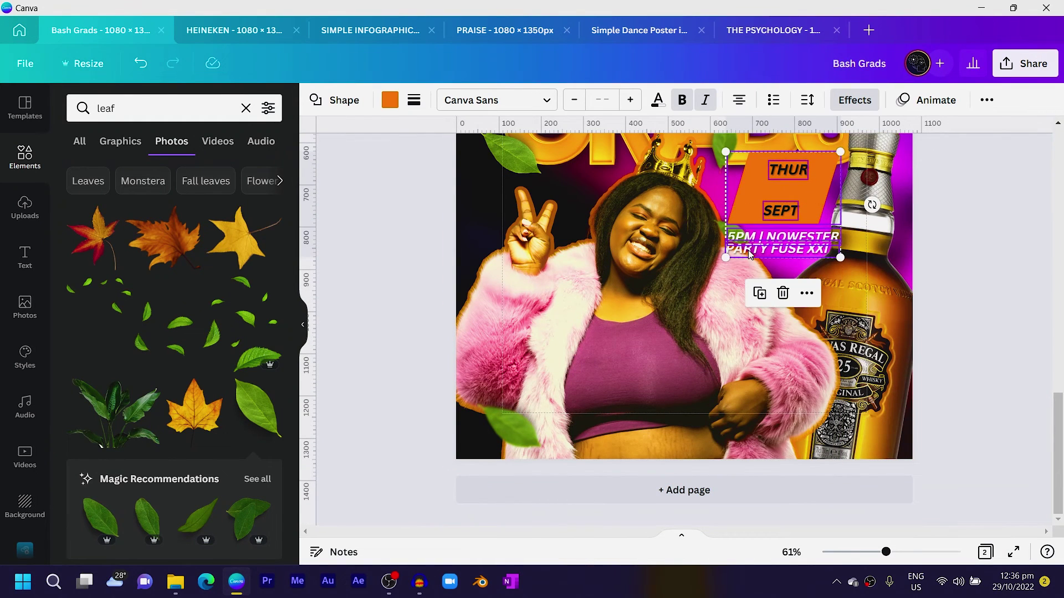
drag(719, 227, 574, 204)
Copy the 24TH text from the finished flyer page and place it between THUR and SEPT on the orange badge.
scroll(665, 194, up, 8)
scroll(731, 191, down, 7)
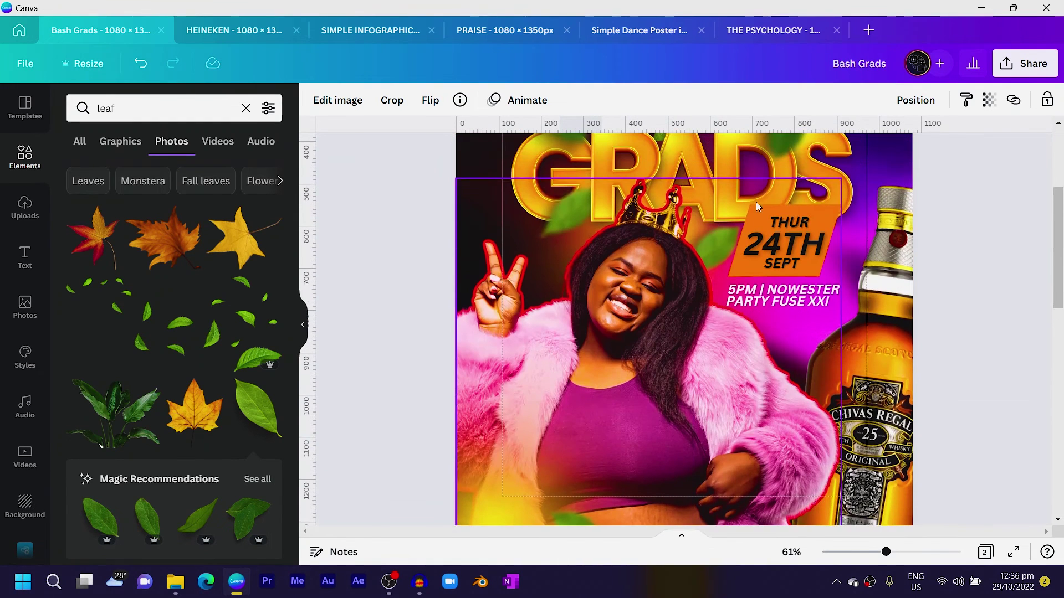
click(782, 246)
click(783, 246)
scroll(783, 245, down, 9)
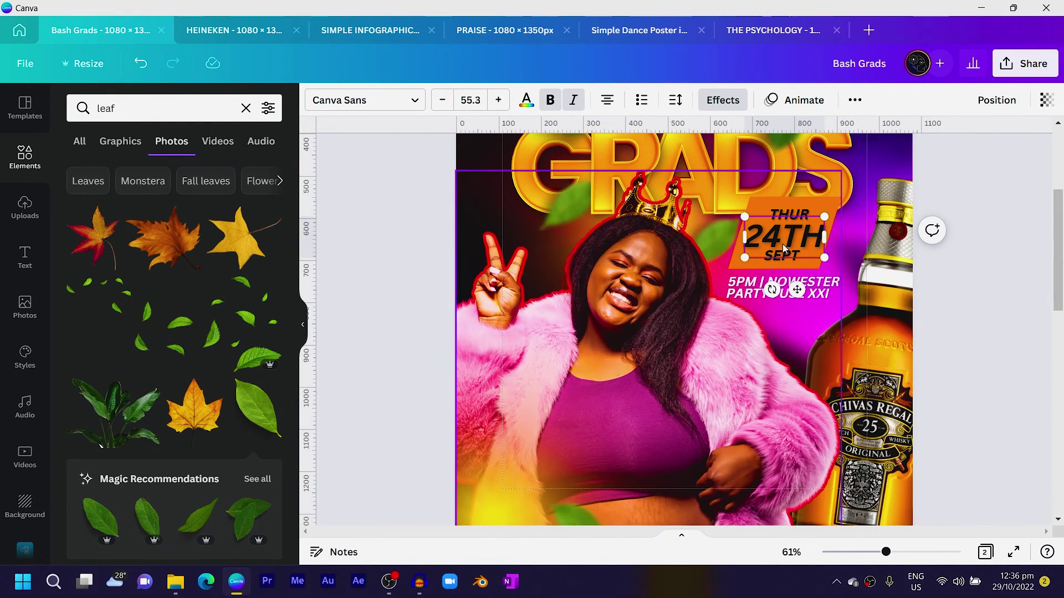
scroll(783, 245, up, 1)
click(782, 244)
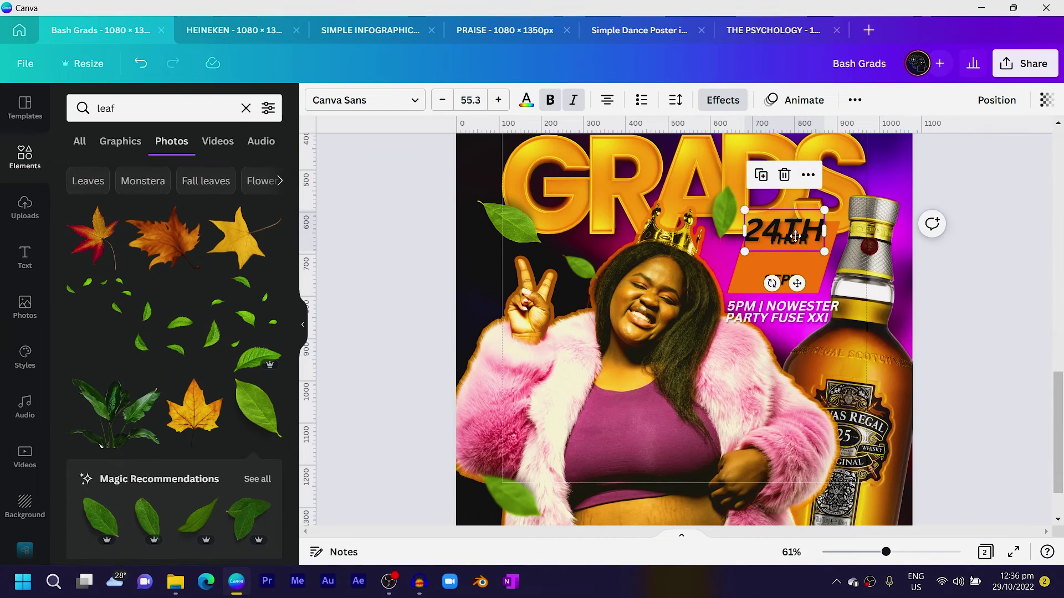
drag(795, 236, 791, 258)
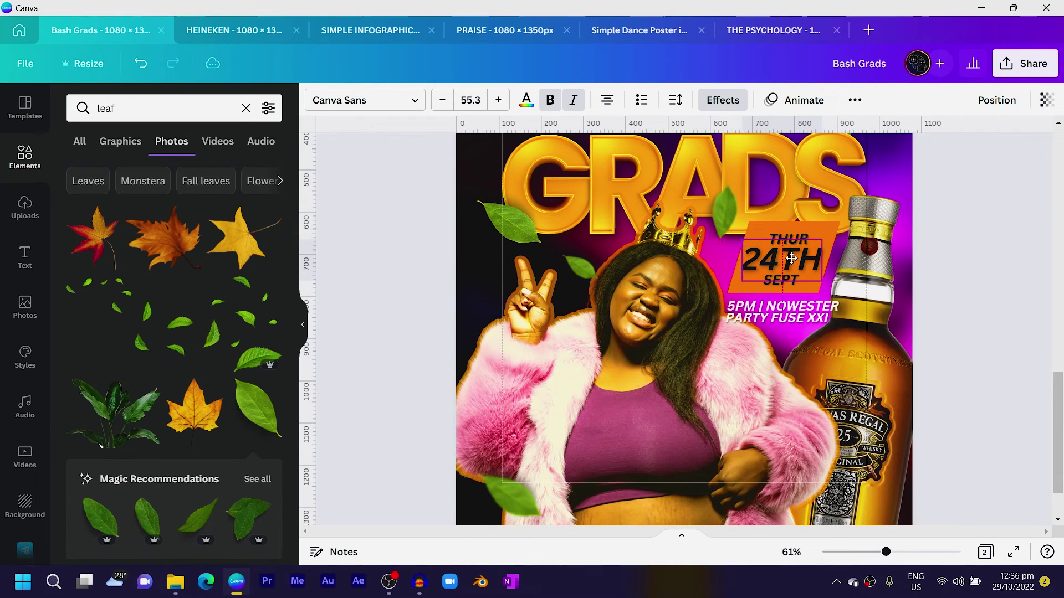
Shrink the two-line 5PM | NOWESTER PARTY FUSE XXI text to size 19.4 and centre it just beneath the orange badge.
click(815, 320)
click(819, 309)
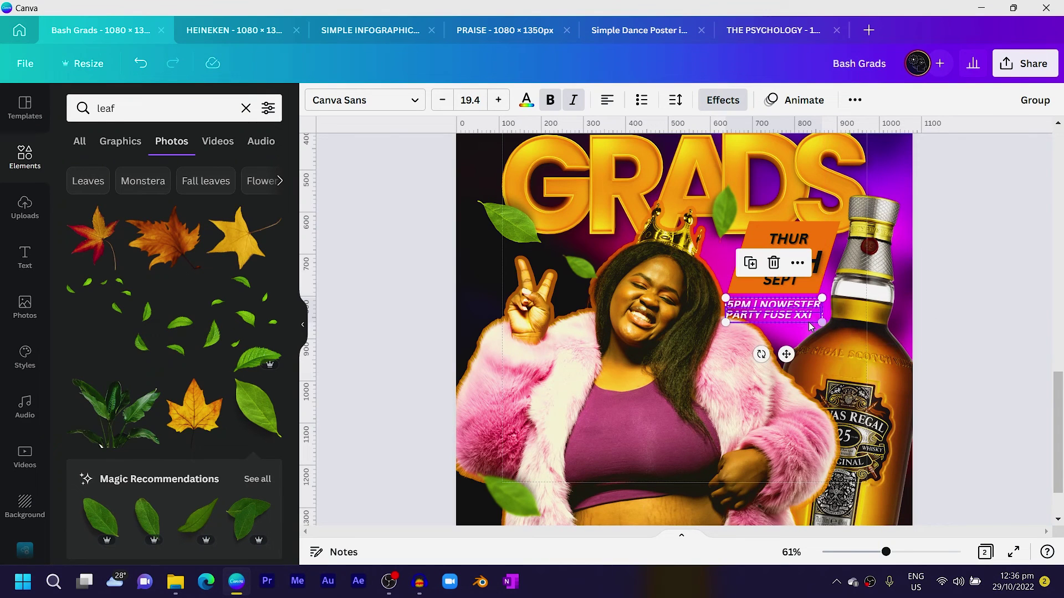
drag(805, 315, 807, 310)
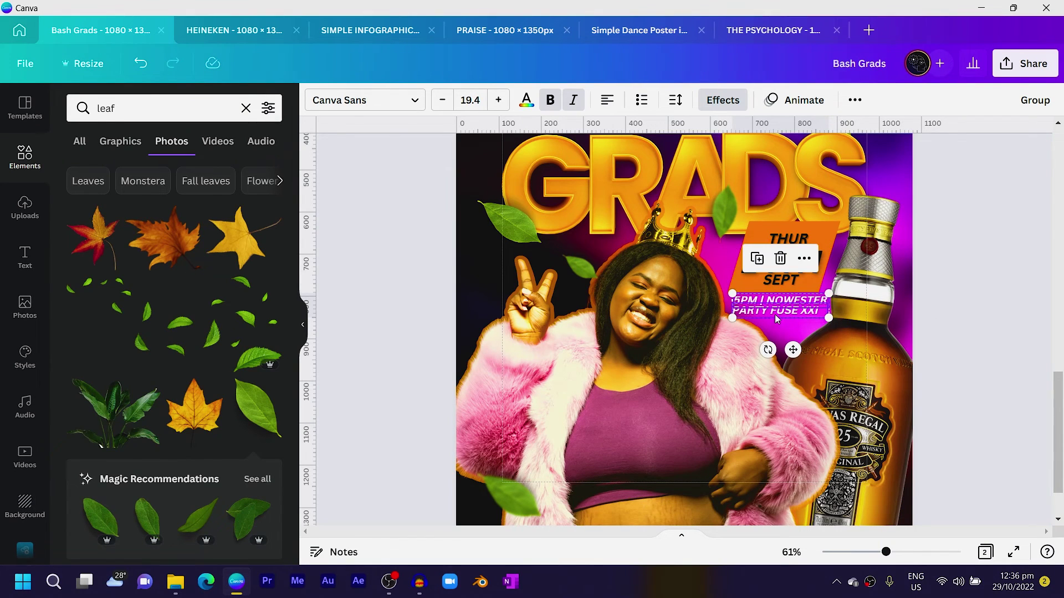
click(405, 250)
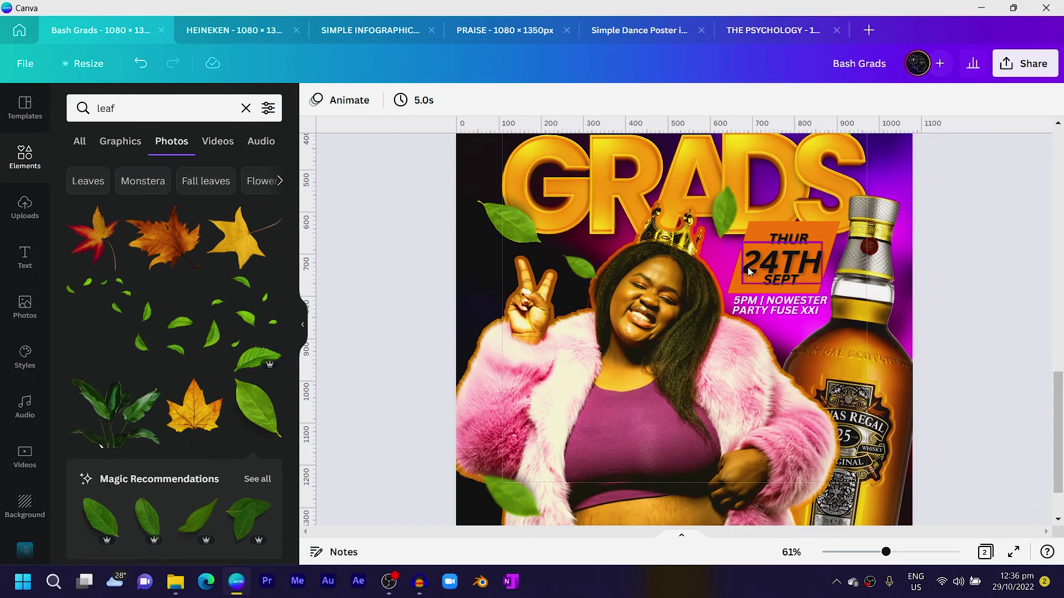
Scale the orange badge together with THUR, 24TH and SEPT down to about 236 × 151 and align it above the venue text.
click(794, 239)
shift+click(802, 255)
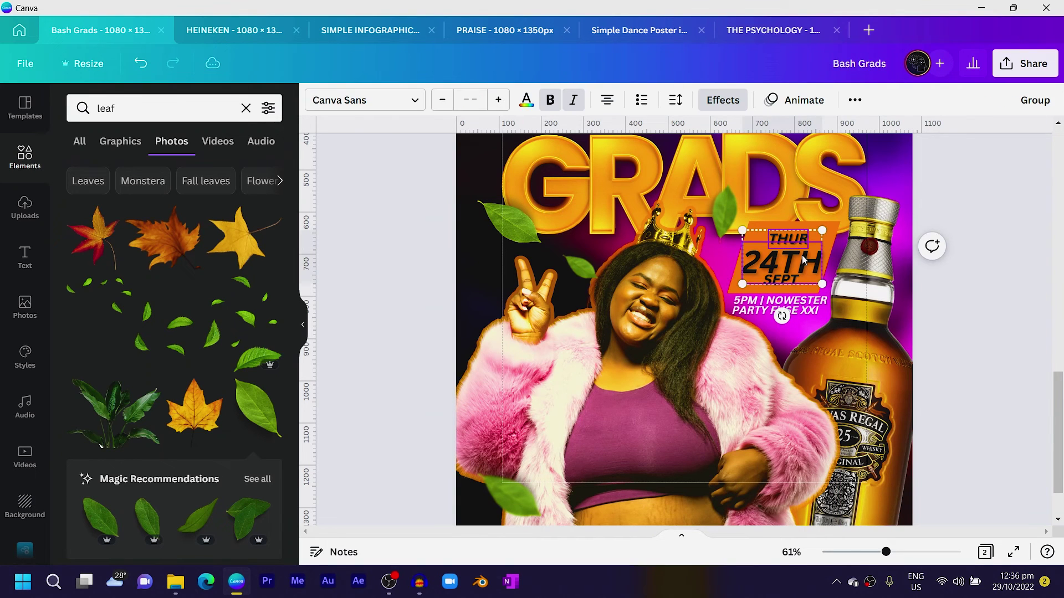
click(784, 281)
click(786, 279)
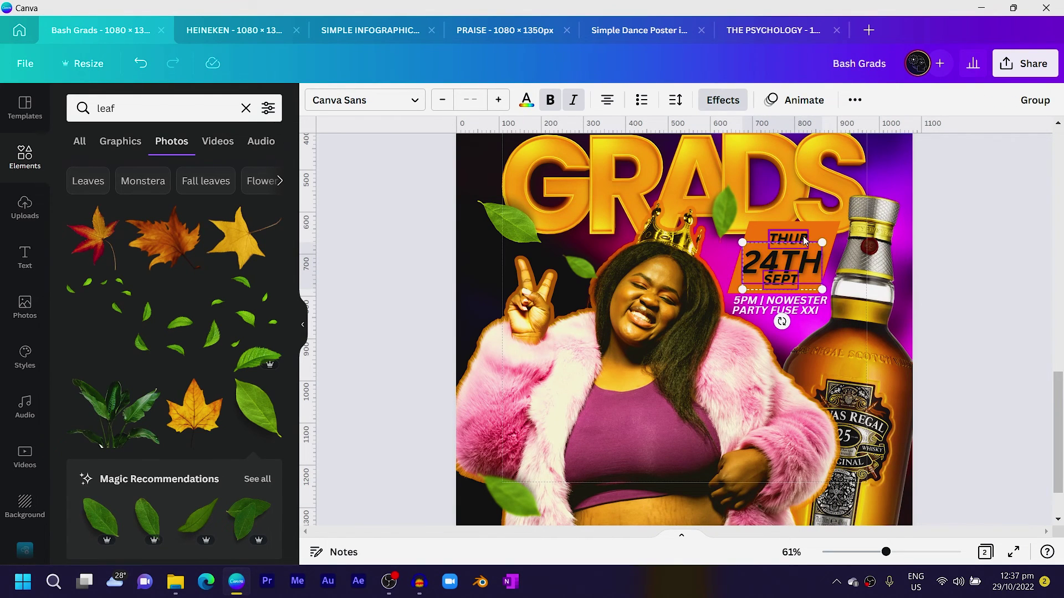
click(835, 225)
drag(839, 223, 833, 231)
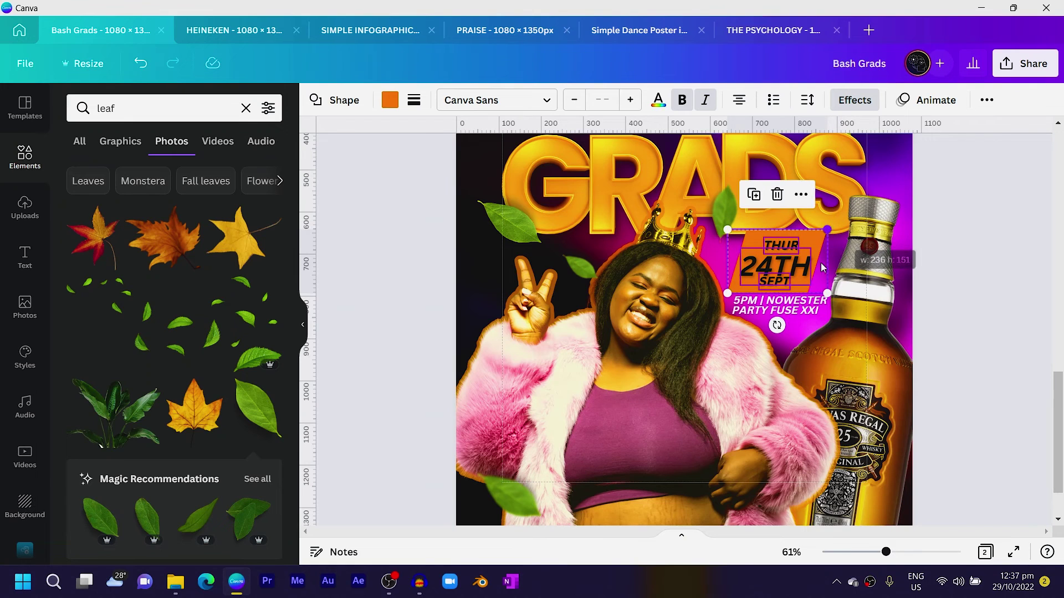
click(807, 312)
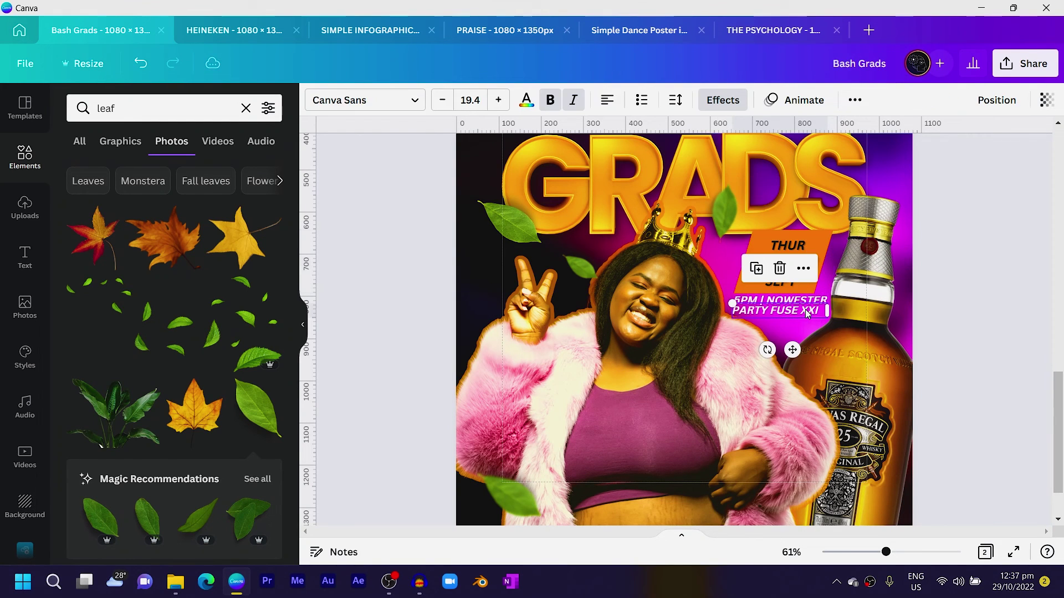
click(944, 284)
scroll(656, 325, down, 3)
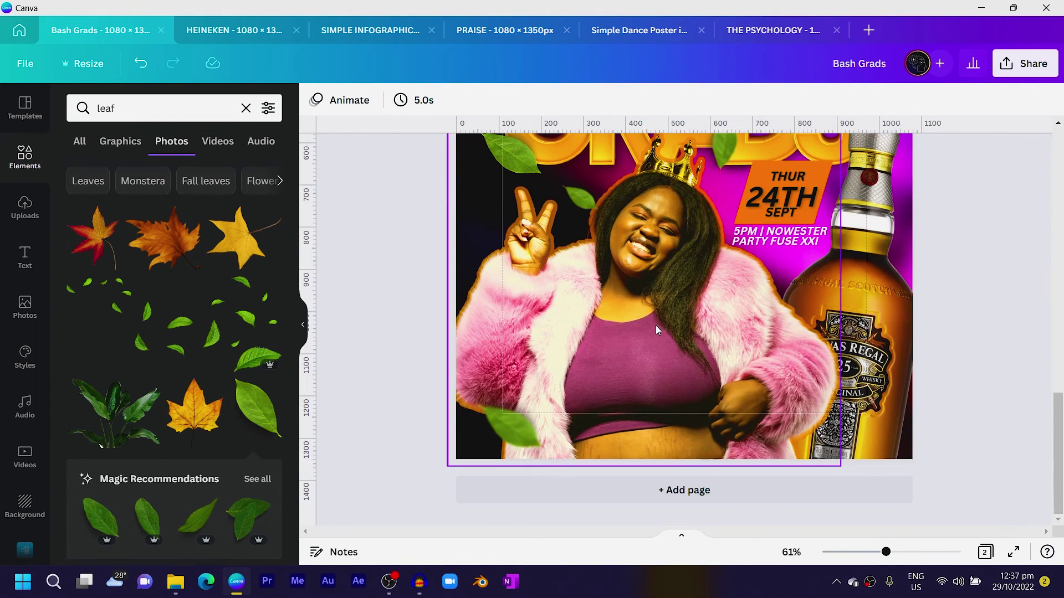
scroll(656, 325, up, 6)
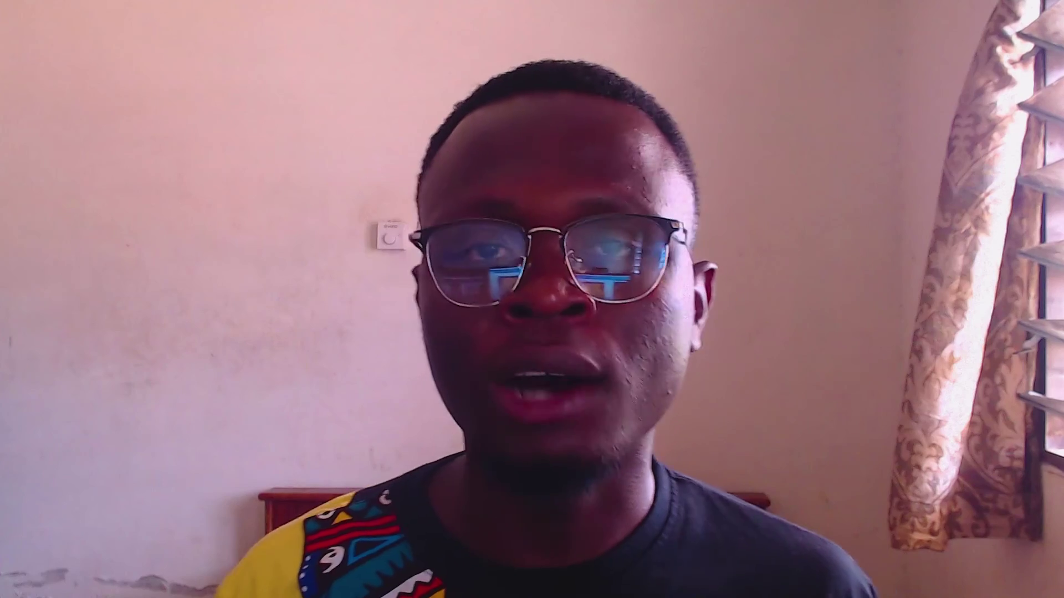